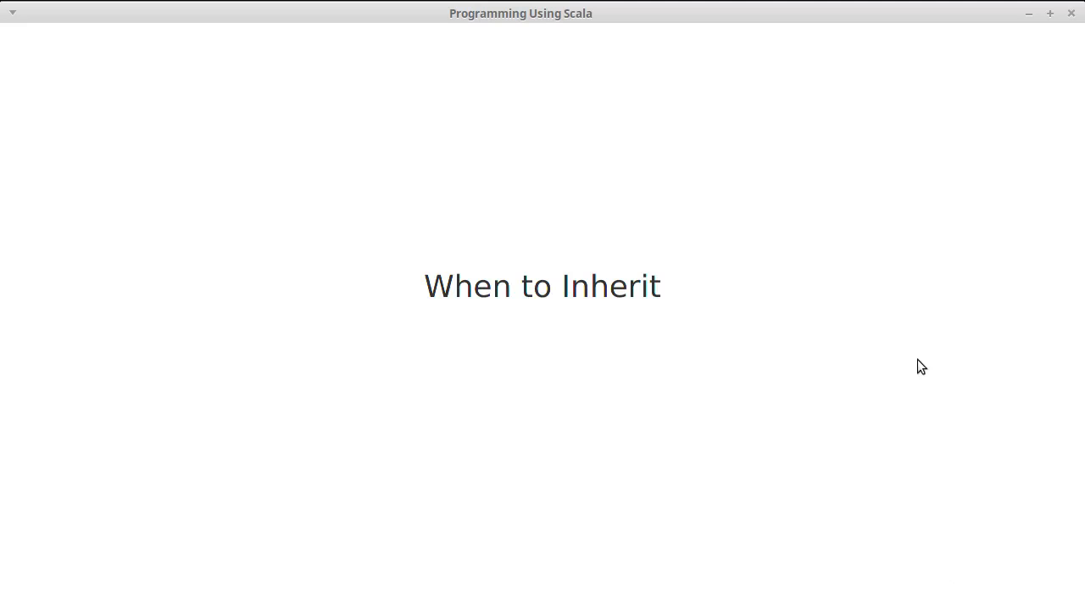
Close the presentation window to return to the Shape.scala workspace and its run output
{"action": "left_click", "coordinate": [1072, 12]}
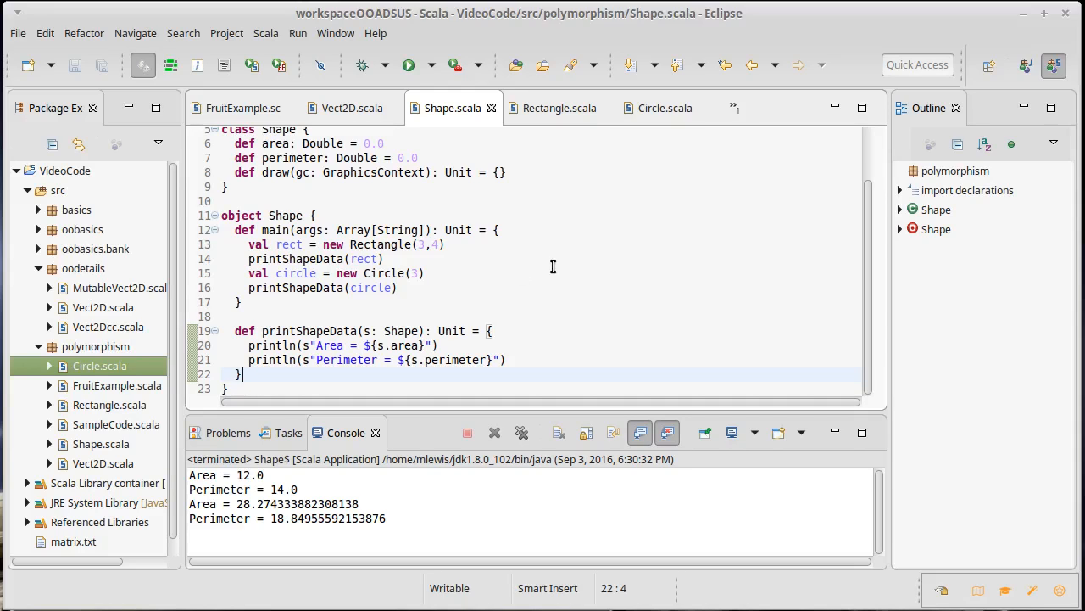
Create a new Scala class named Square in the polymorphism package via New > Scala Class
{"action": "left_click", "coordinate": [552, 108]}
{"action": "left_click", "coordinate": [464, 247]}
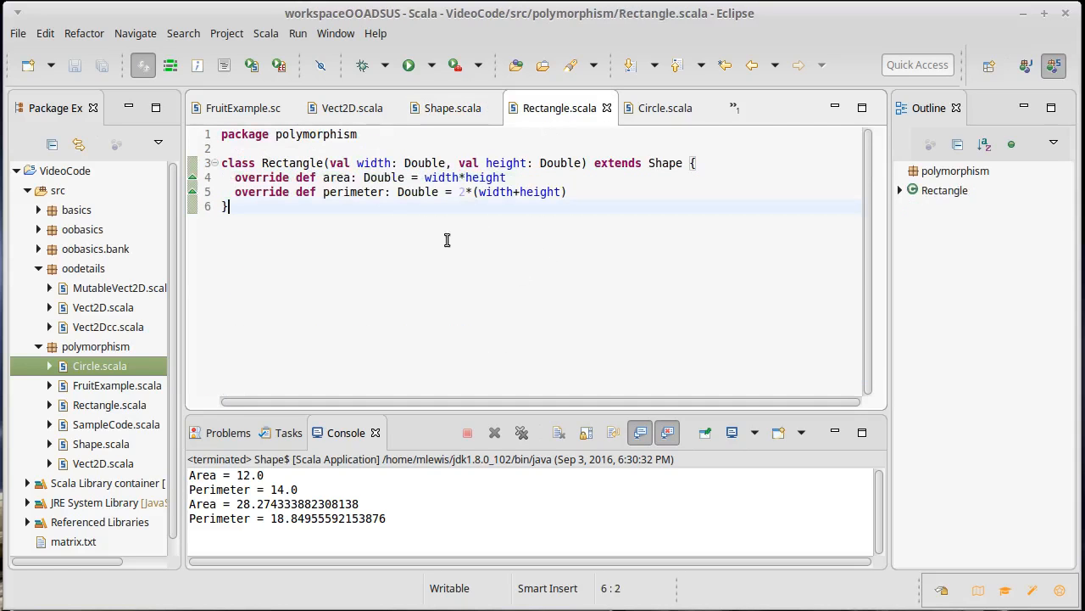
{"action": "right_click", "coordinate": [95, 346]}
{"action": "mouse_move", "coordinate": [187, 364]}
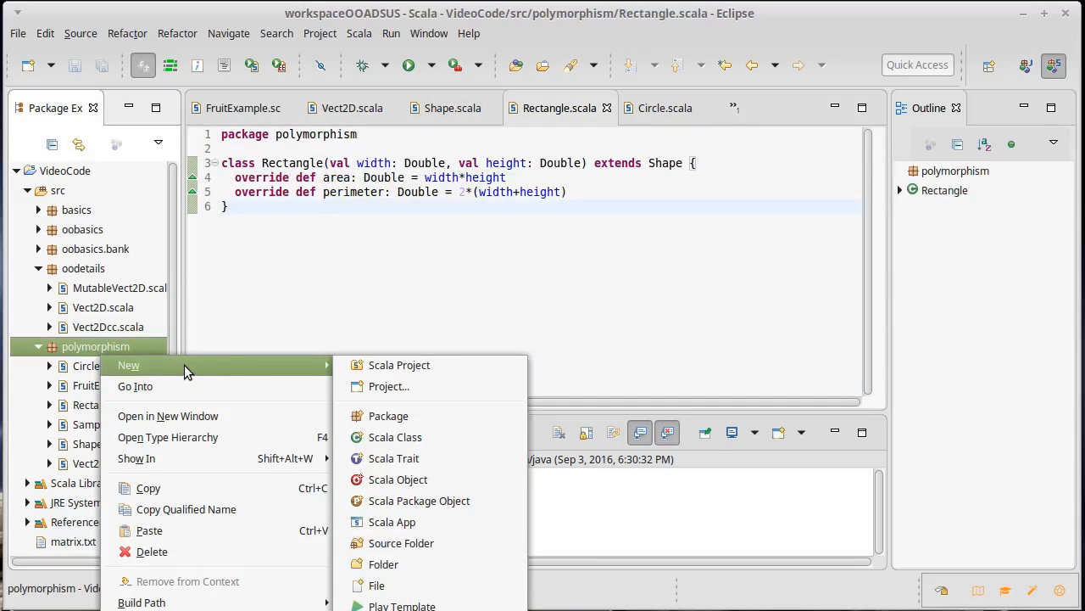
{"action": "left_click", "coordinate": [395, 437]}
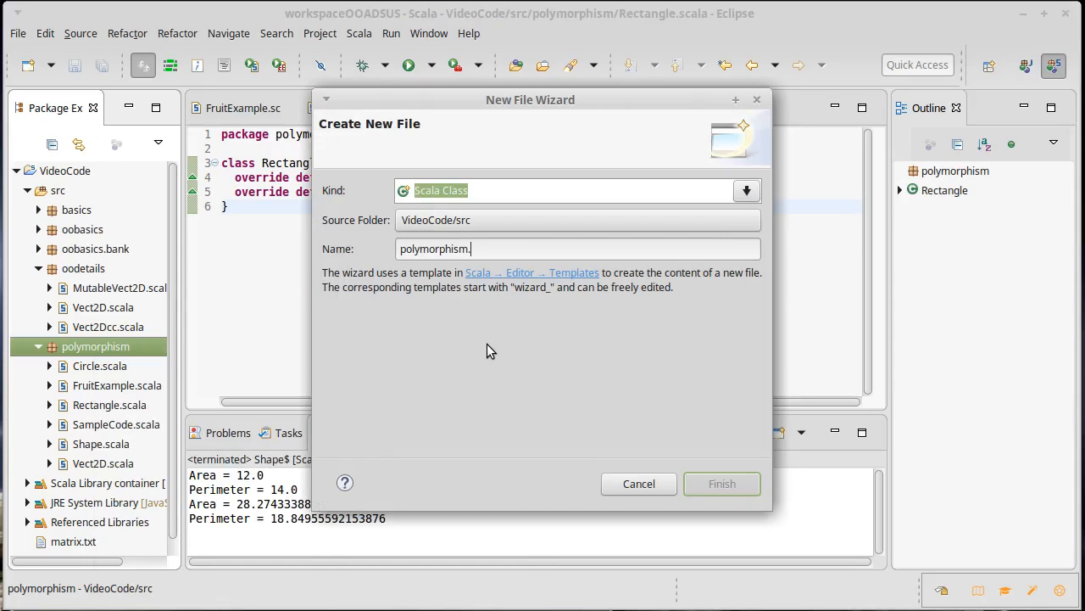
{"action": "type", "text": "Square"}
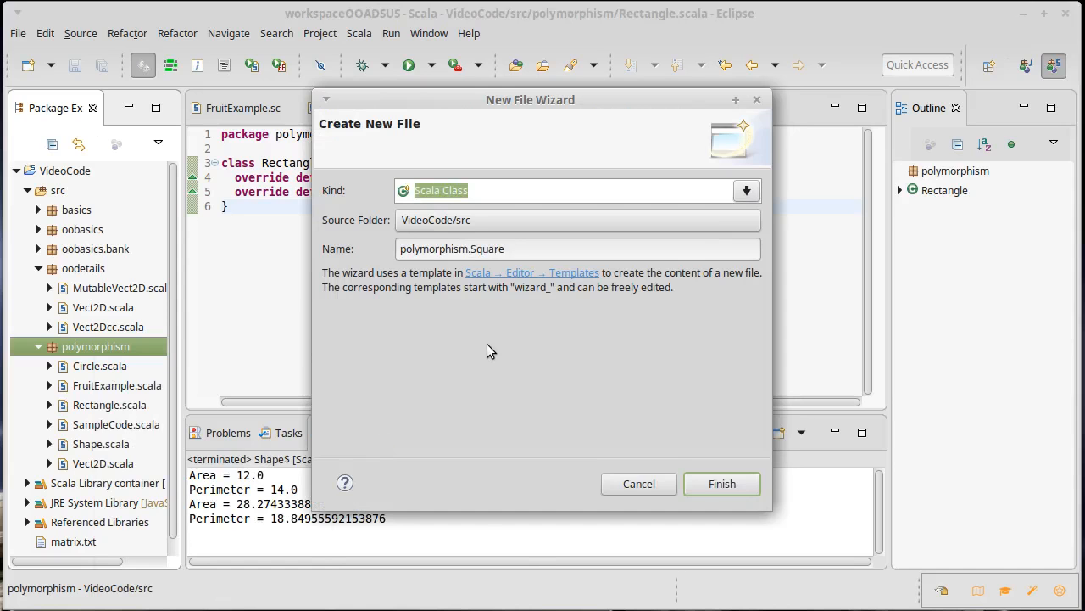
{"action": "key", "text": "Return"}
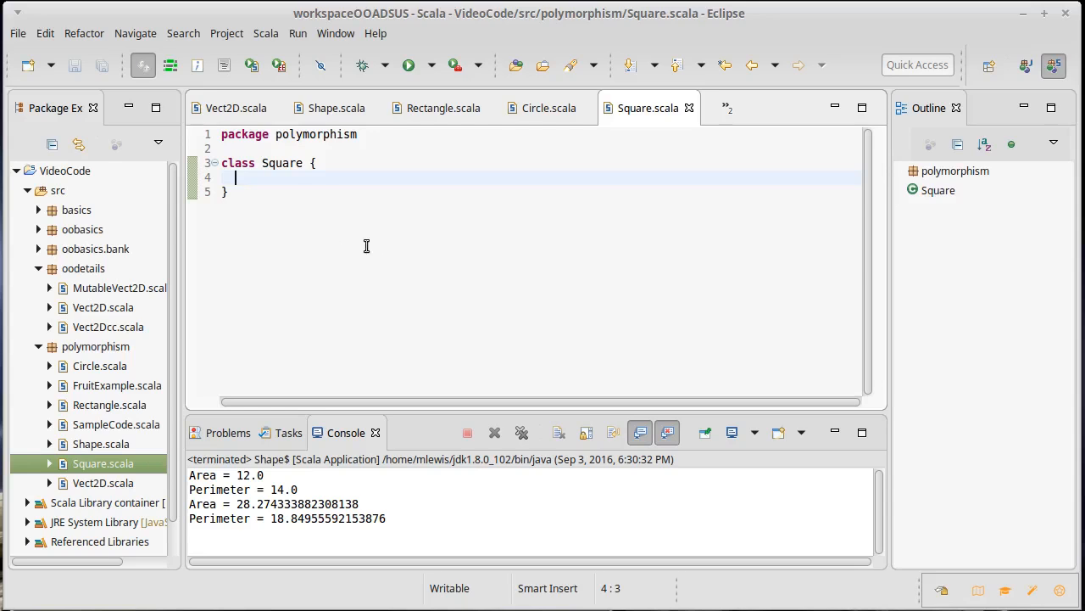
Give Square a 'val length: Double' constructor parameter and save
{"action": "left_click", "coordinate": [306, 163]}
{"action": "type", "text": "(length: Dou"}
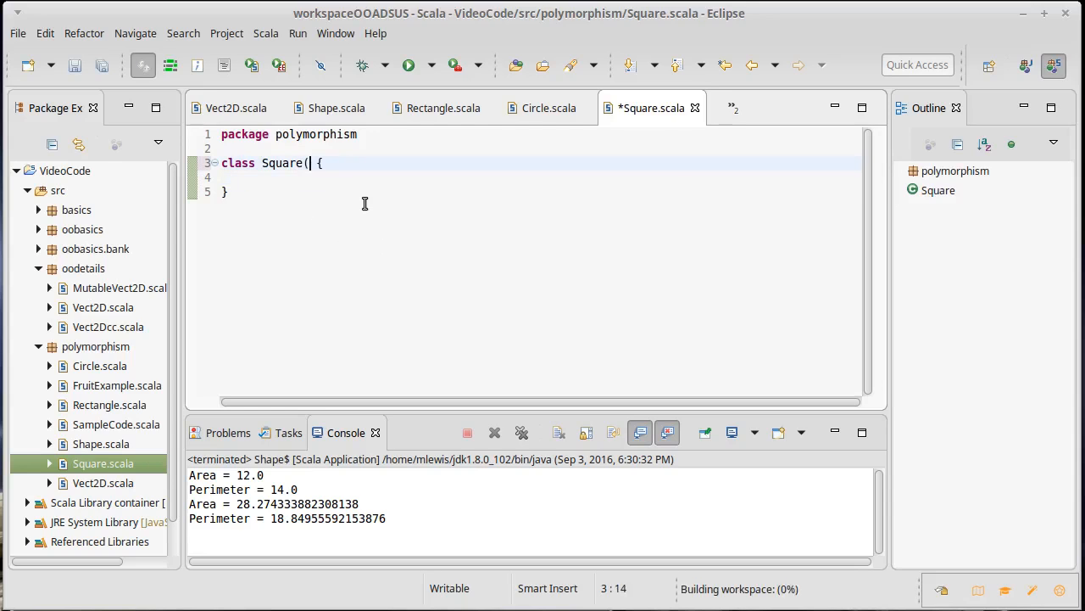
{"action": "type", "text": "ble"}
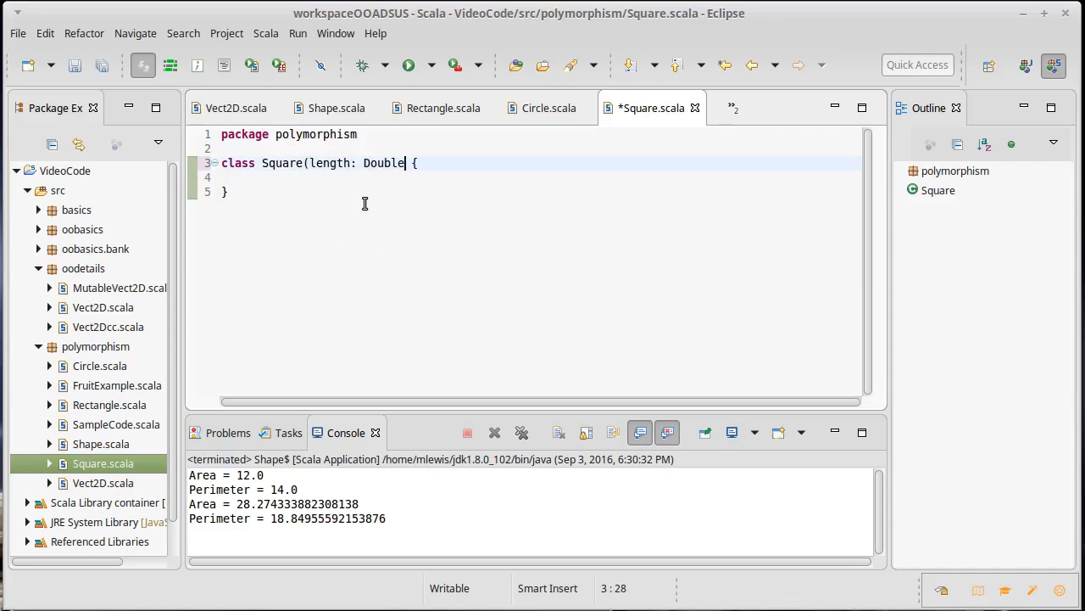
{"action": "type", "text": ") "}
{"action": "type", "text": "ex"}
{"action": "type", "text": "tends Rect"}
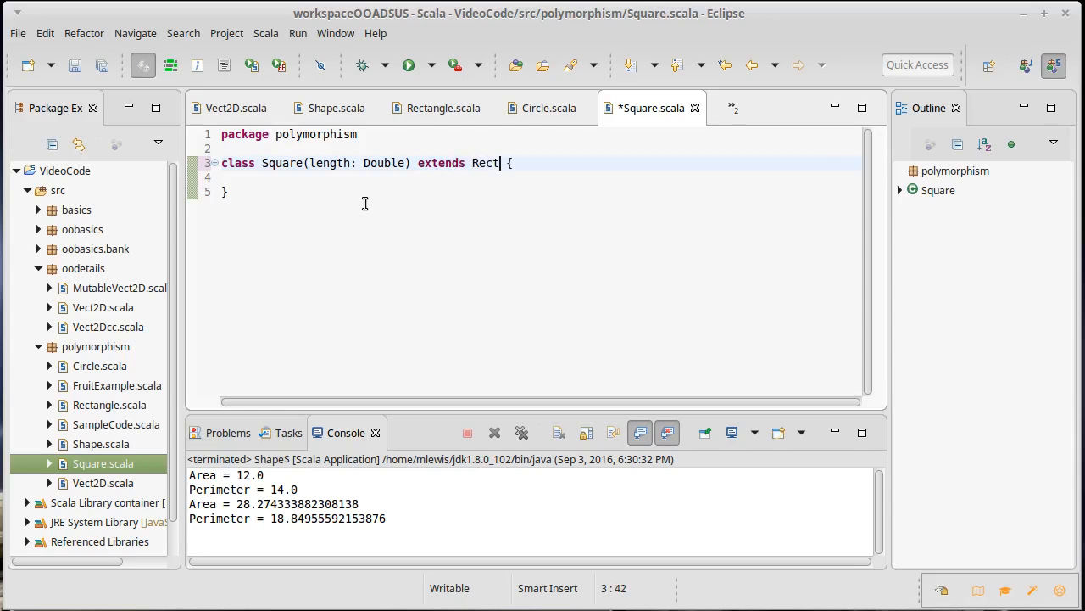
{"action": "type", "text": "angle"}
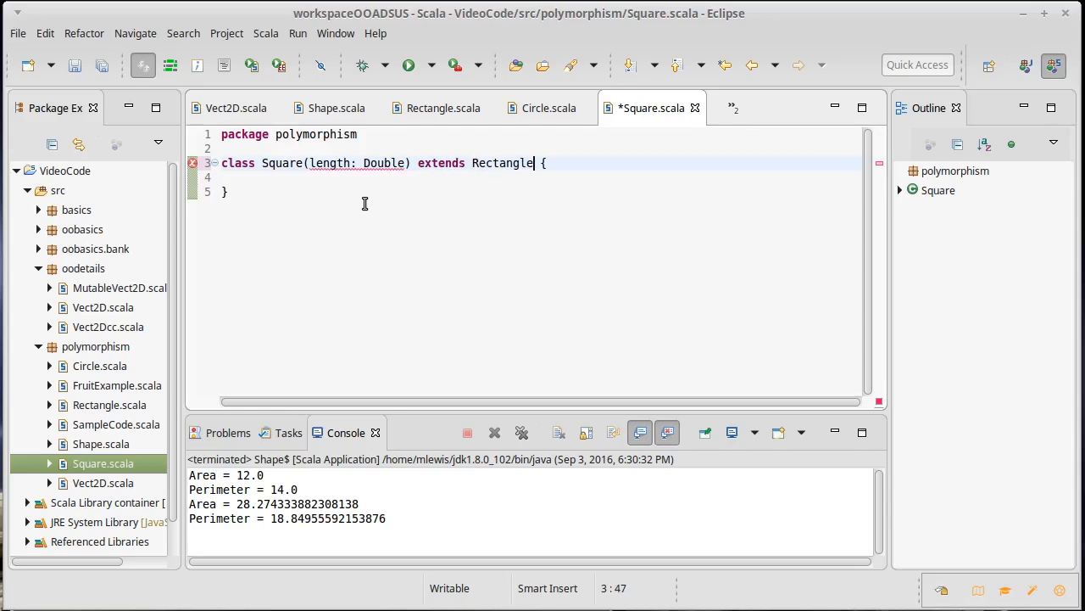
{"action": "key", "text": "ctrl+s"}
{"action": "left_click", "coordinate": [311, 162]}
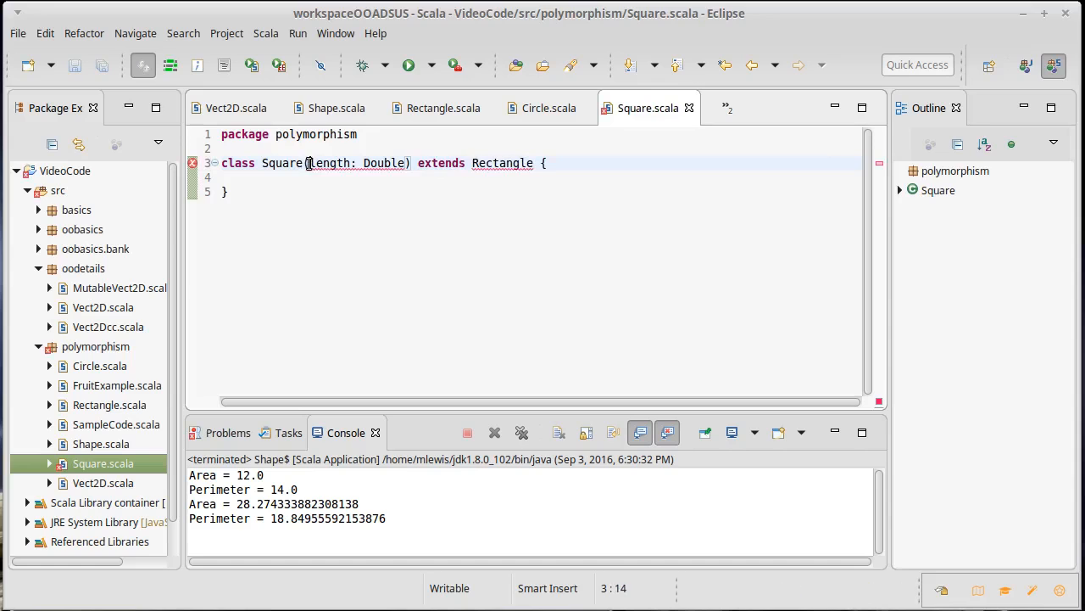
{"action": "type", "text": "val"}
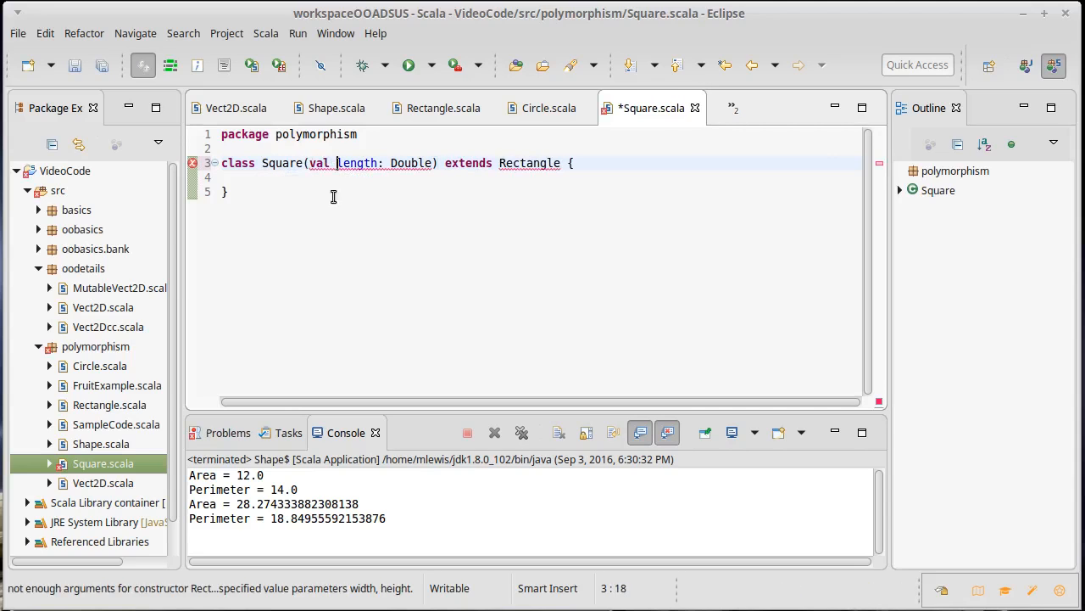
{"action": "key", "text": "ctrl+s"}
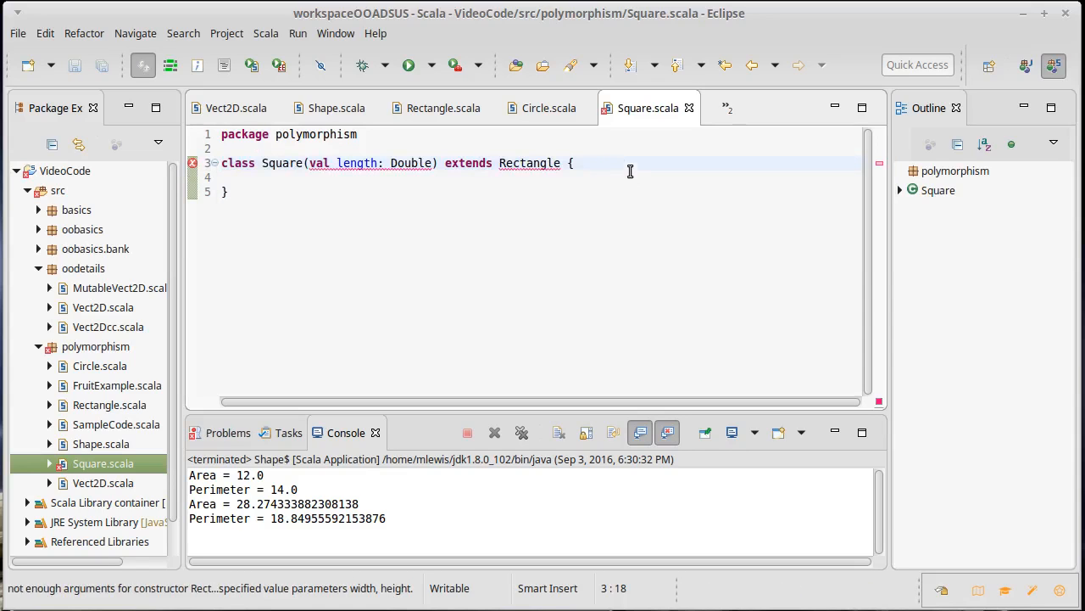
Make Square extend Rectangle(length, length), after checking Rectangle's width and height parameters, and save
{"action": "left_click", "coordinate": [443, 107]}
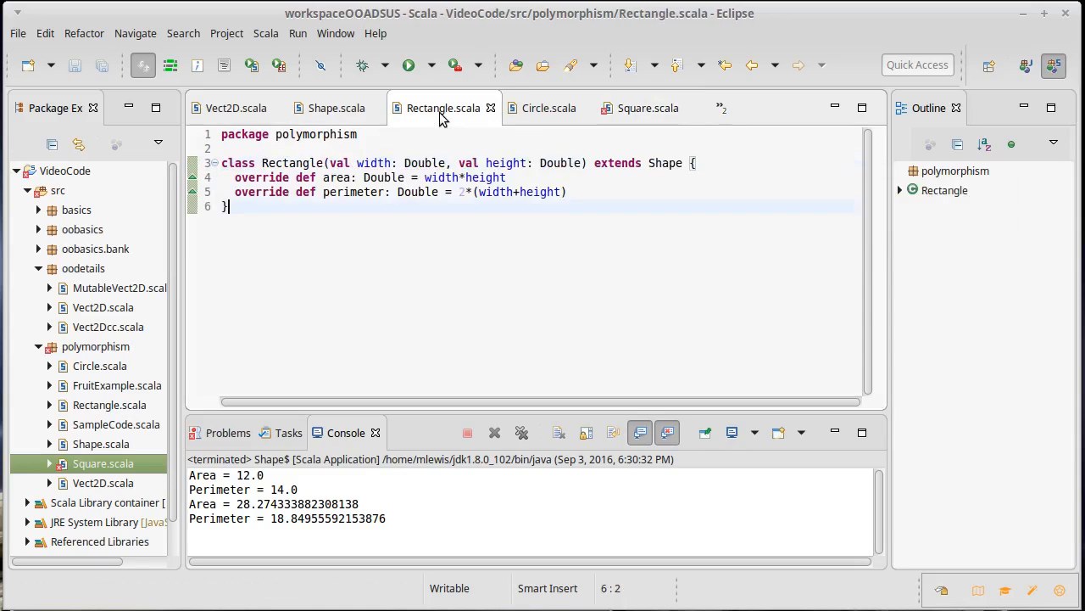
{"action": "left_click_drag", "start_coordinate": [329, 163], "coordinate": [587, 163]}
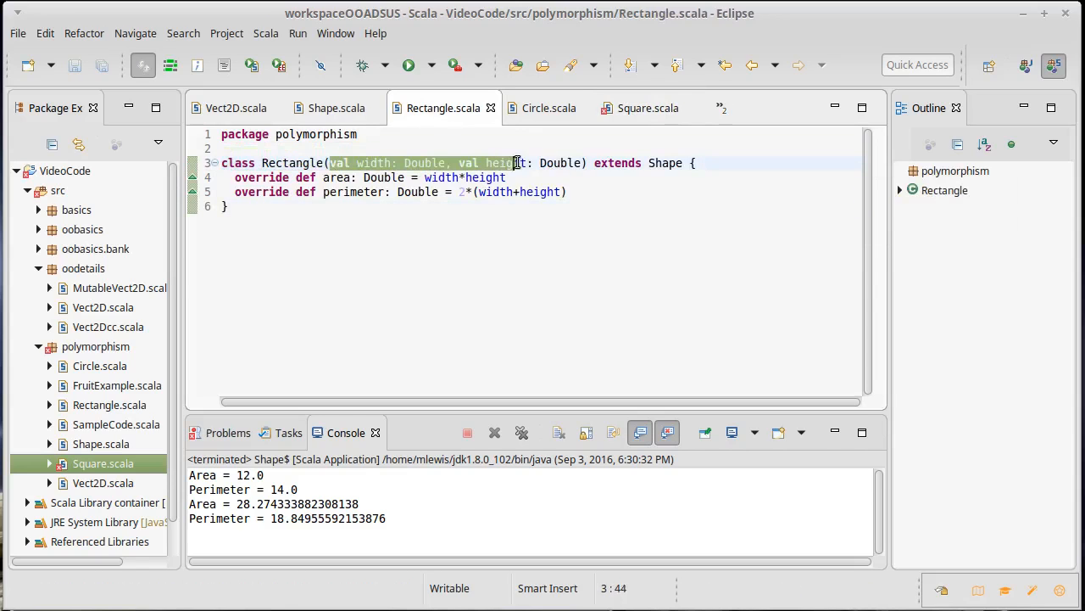
{"action": "left_click", "coordinate": [648, 108]}
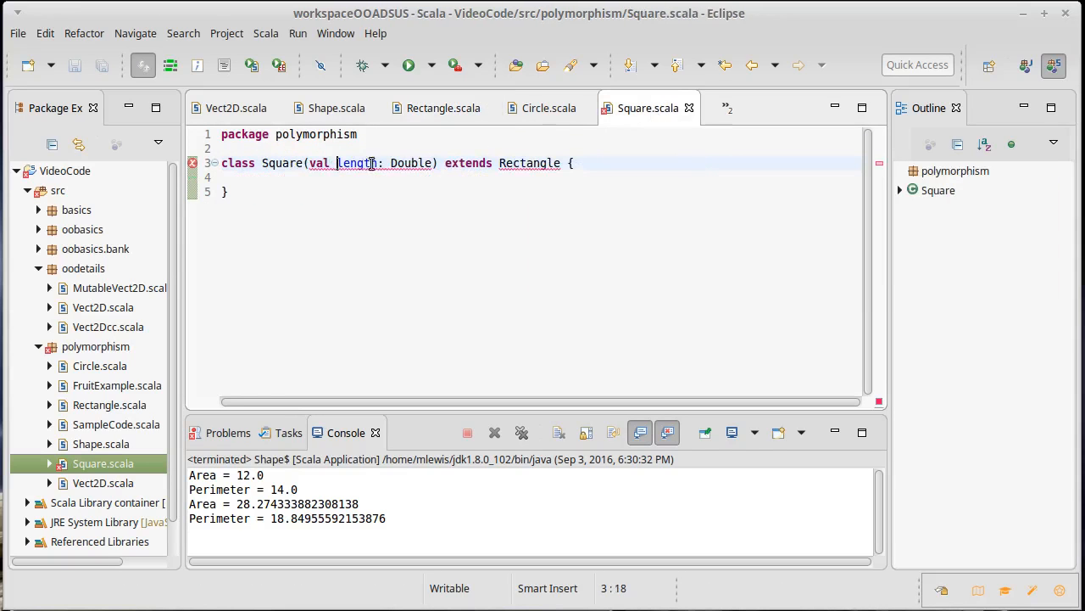
{"action": "left_click", "coordinate": [567, 162]}
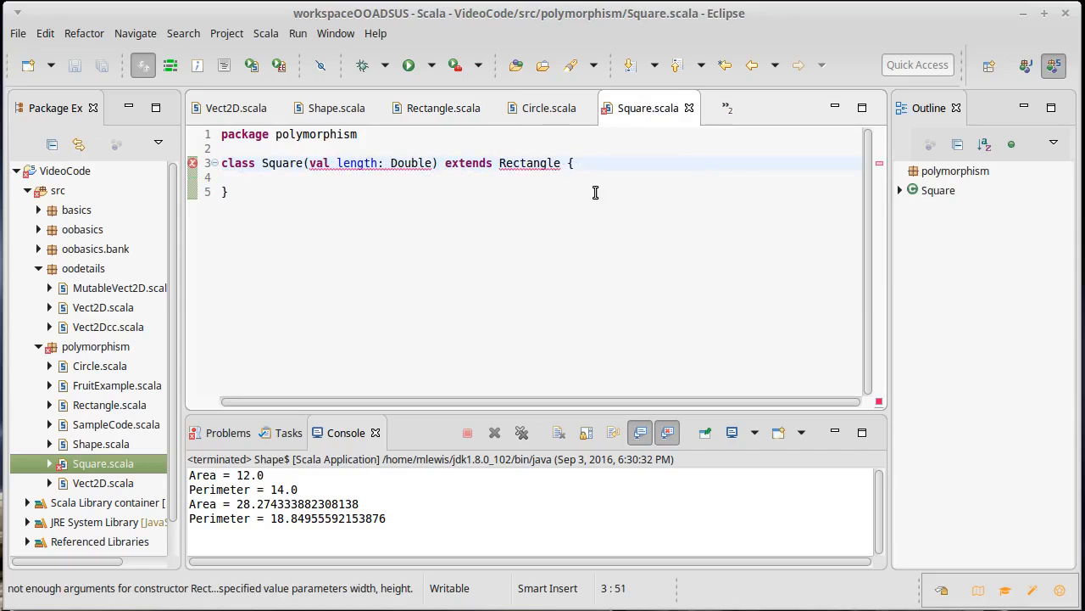
{"action": "type", "text": "(length, length"}
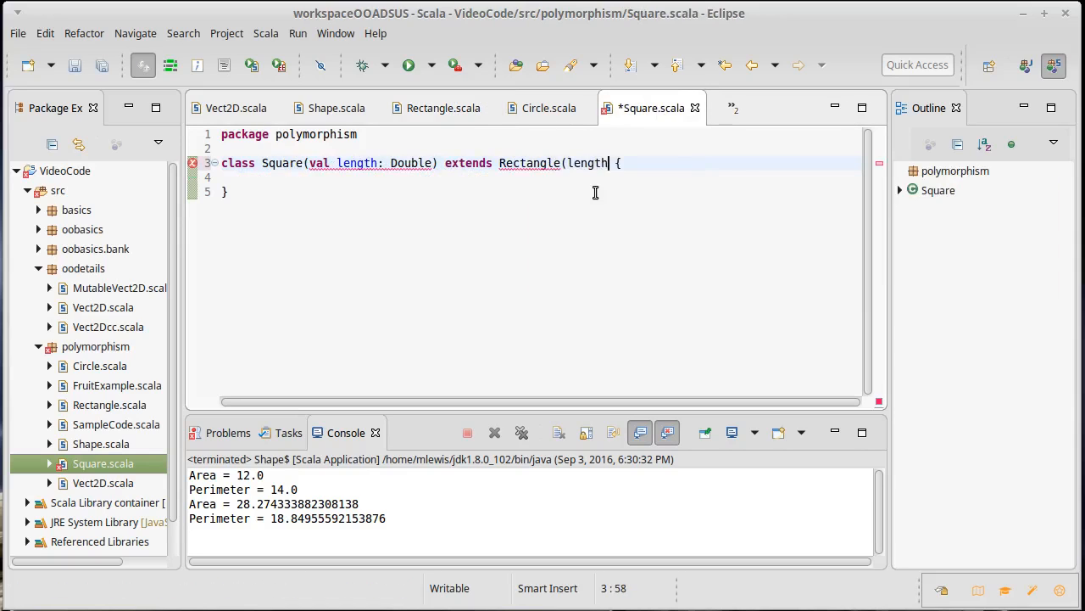
{"action": "type", "text": ")"}
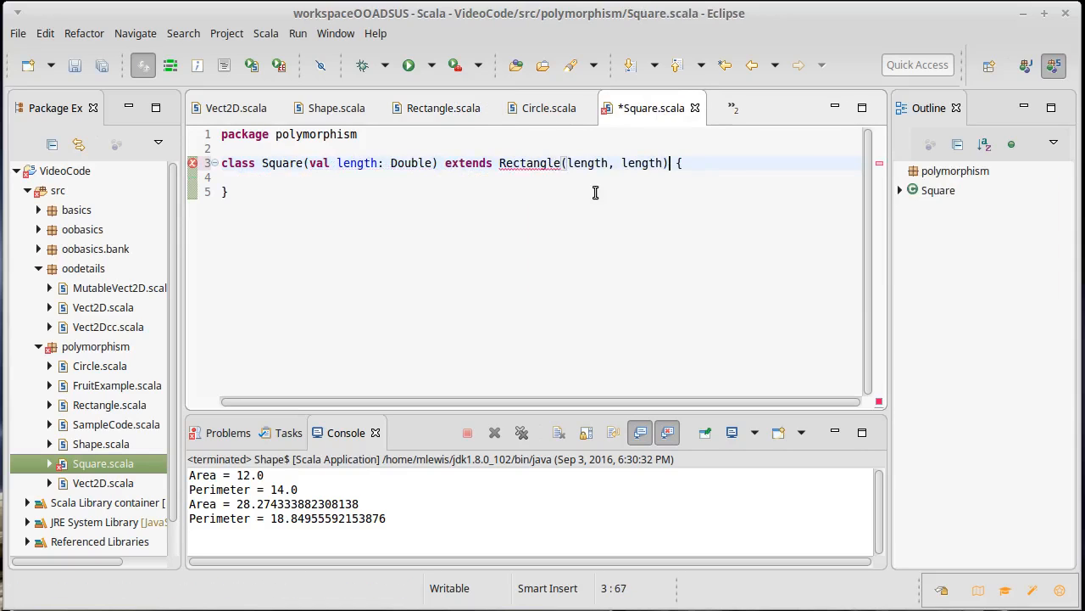
{"action": "key", "text": "ctrl+s"}
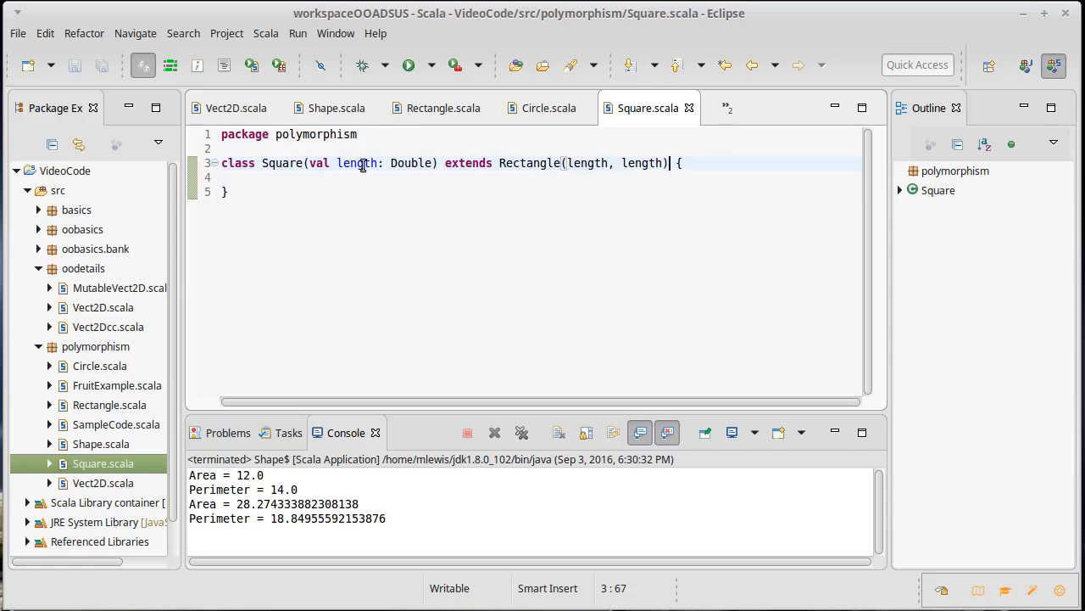
Remove Square's empty class body braces and save the file
{"action": "left_click", "coordinate": [439, 110]}
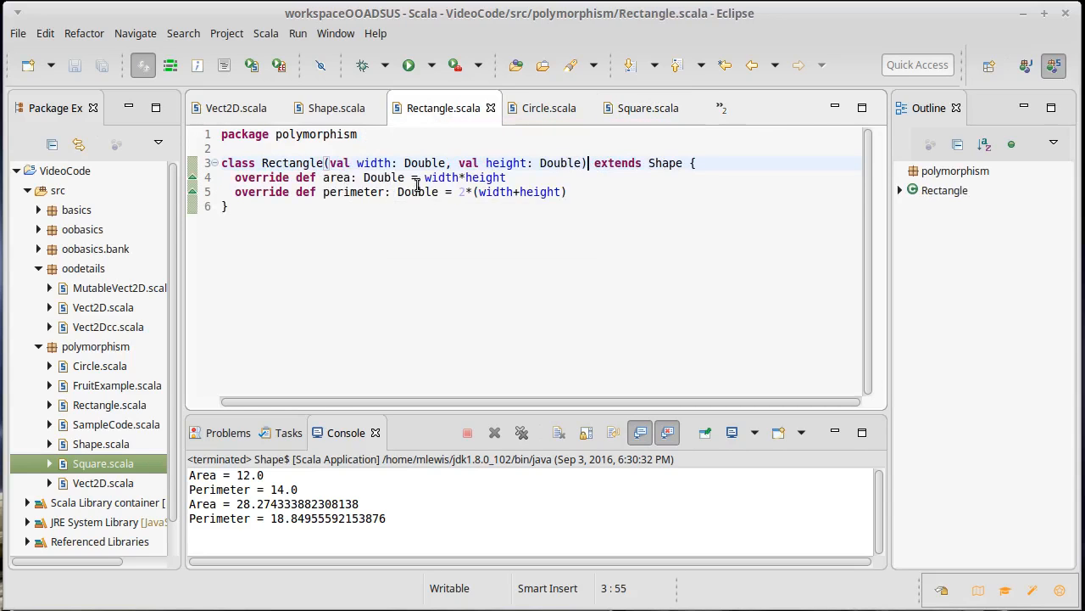
{"action": "left_click", "coordinate": [641, 108]}
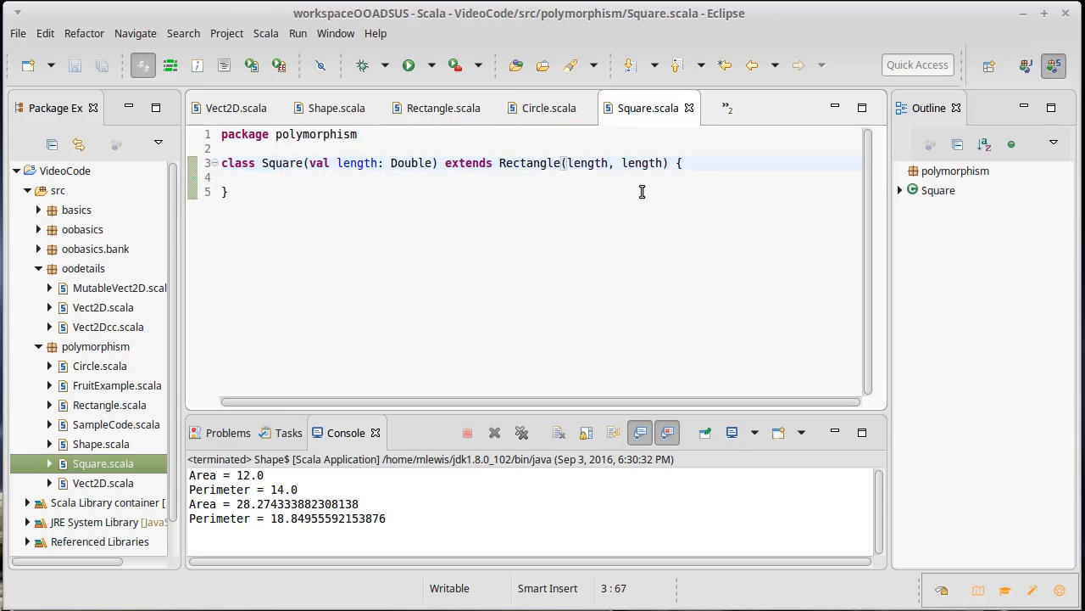
{"action": "key", "text": "ctrl+shift+End"}
{"action": "key", "text": "Delete"}
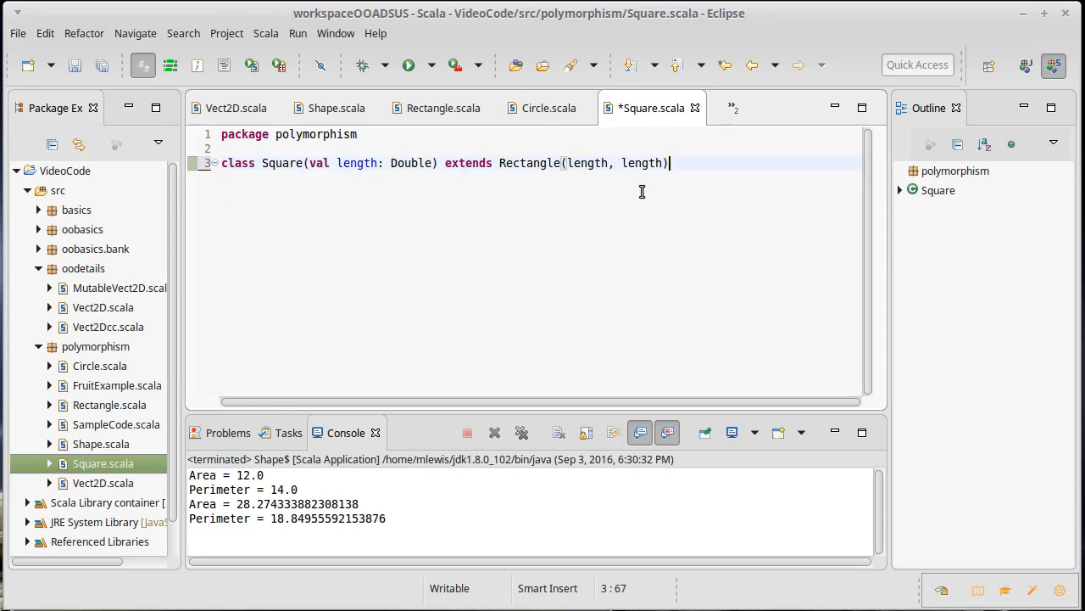
{"action": "key", "text": "ctrl+s"}
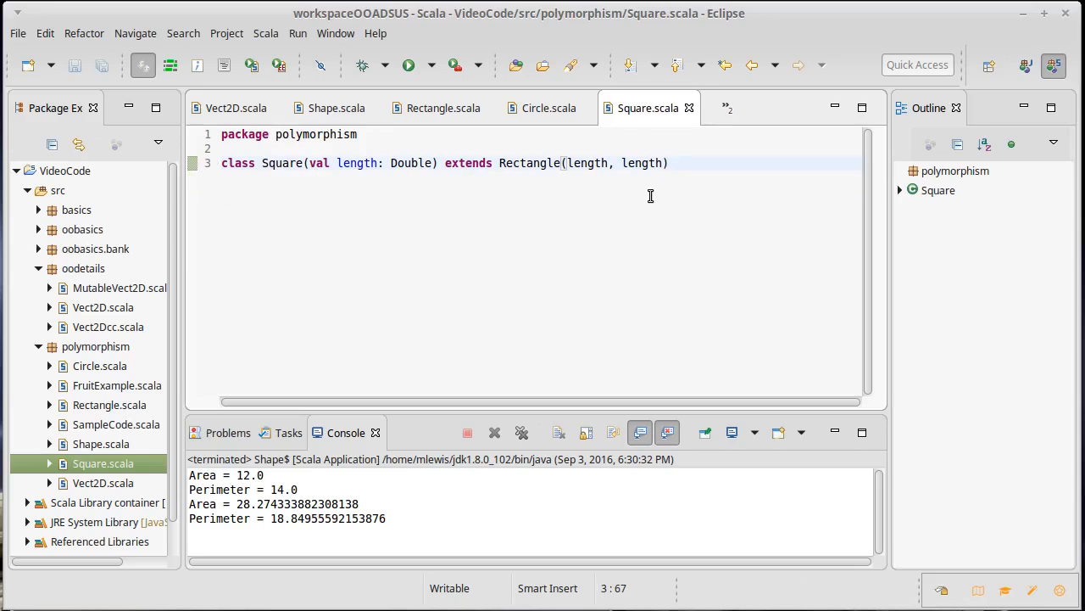
Add a Square(5) and printShapeData(square) to Shape's main, save, and run to get Area 25.0, Perimeter 20.0
{"action": "left_click", "coordinate": [331, 108]}
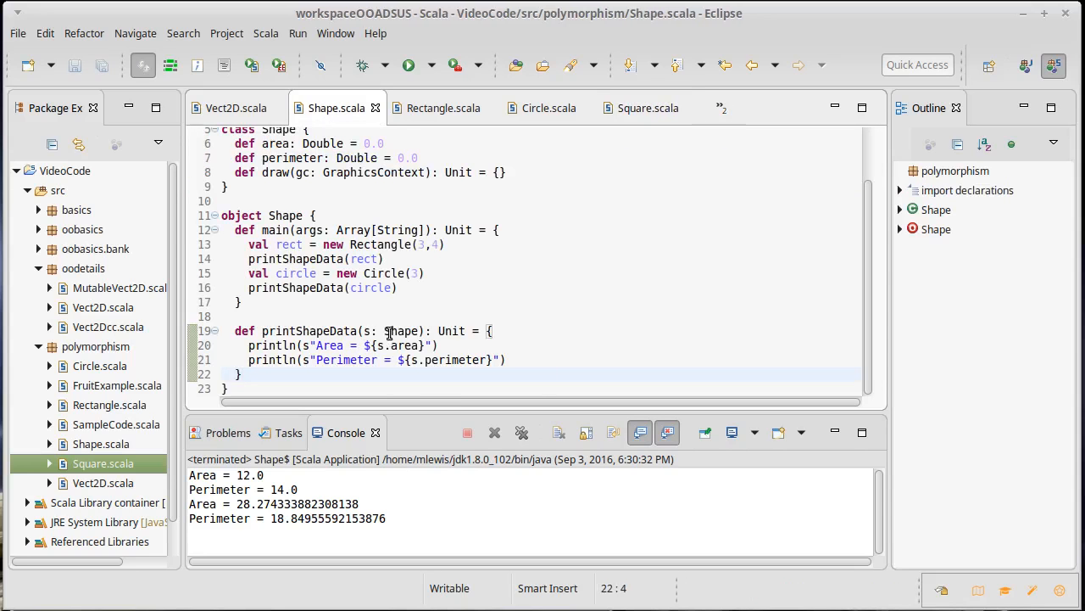
{"action": "left_click", "coordinate": [417, 288]}
{"action": "key", "text": "Return"}
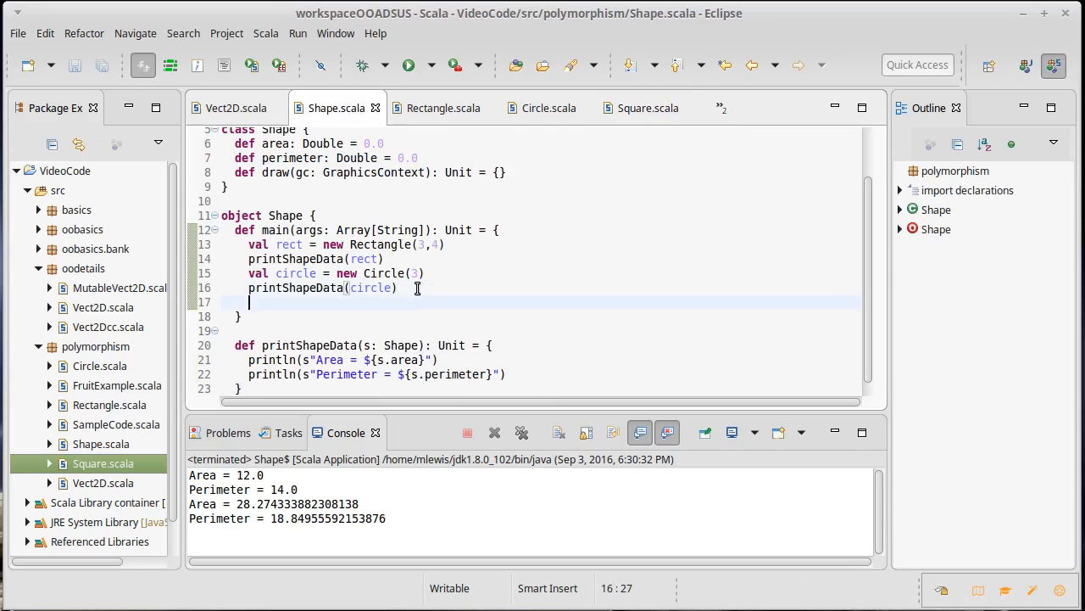
{"action": "type", "text": "val square ="}
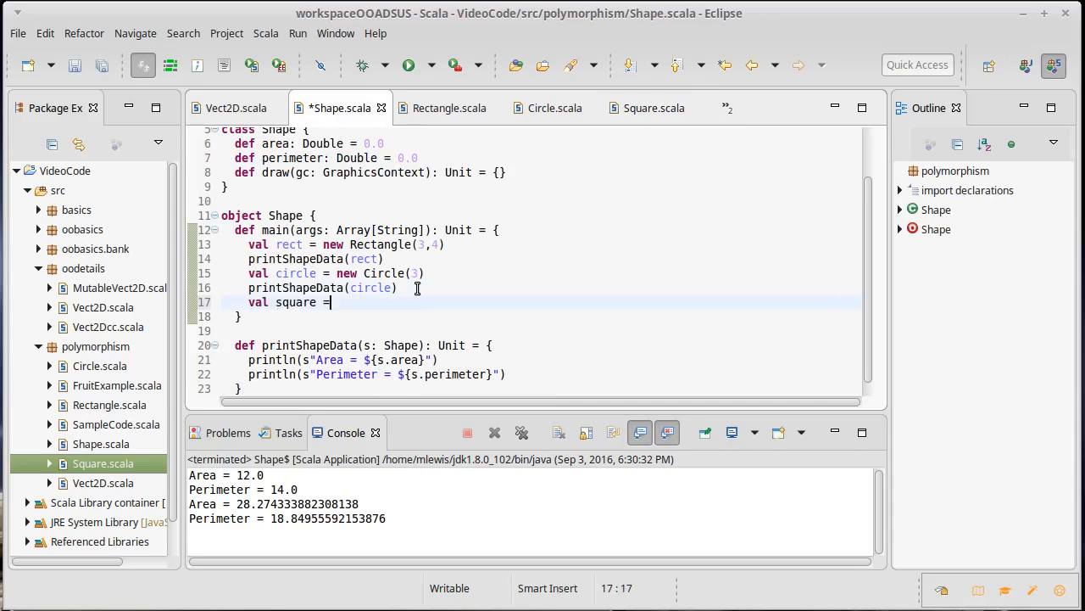
{"action": "type", "text": " new Square(5)"}
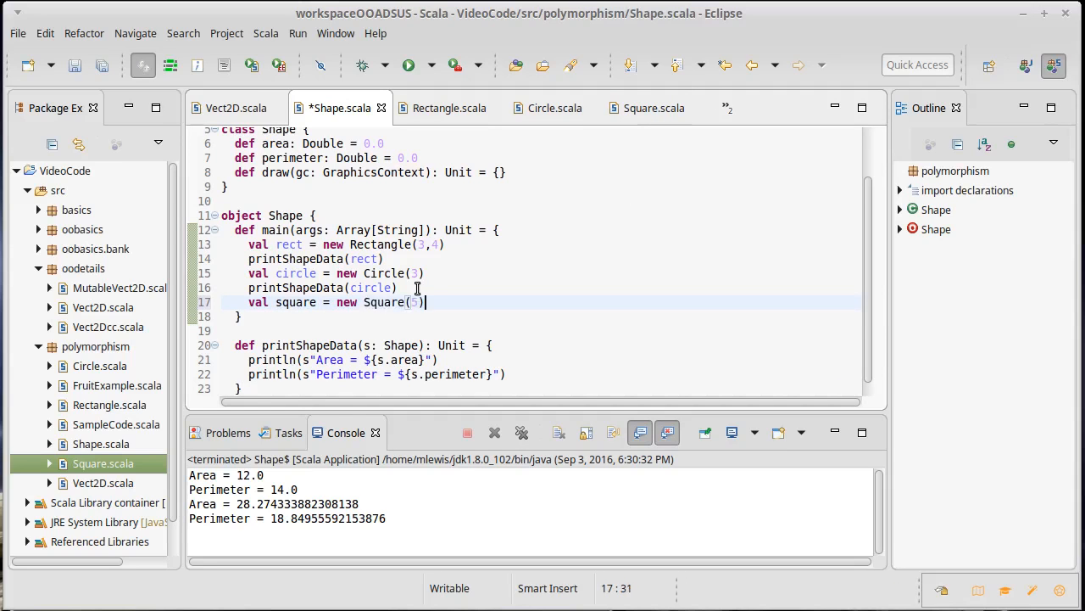
{"action": "key", "text": "Return"}
{"action": "type", "text": "prin"}
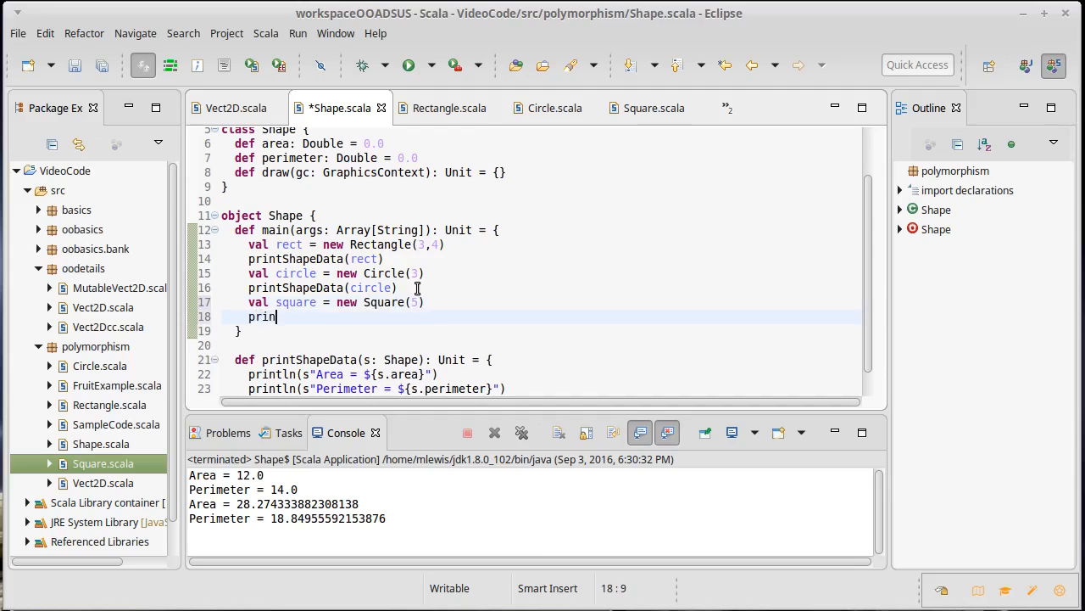
{"action": "type", "text": "tS"}
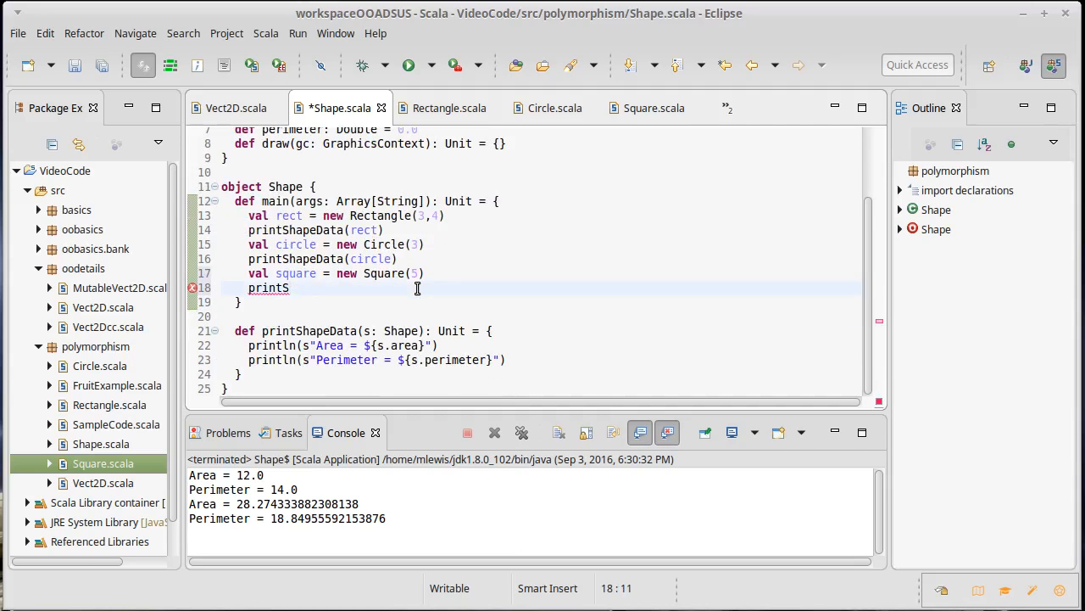
{"action": "key", "text": "ctrl+space"}
{"action": "key", "text": "Return"}
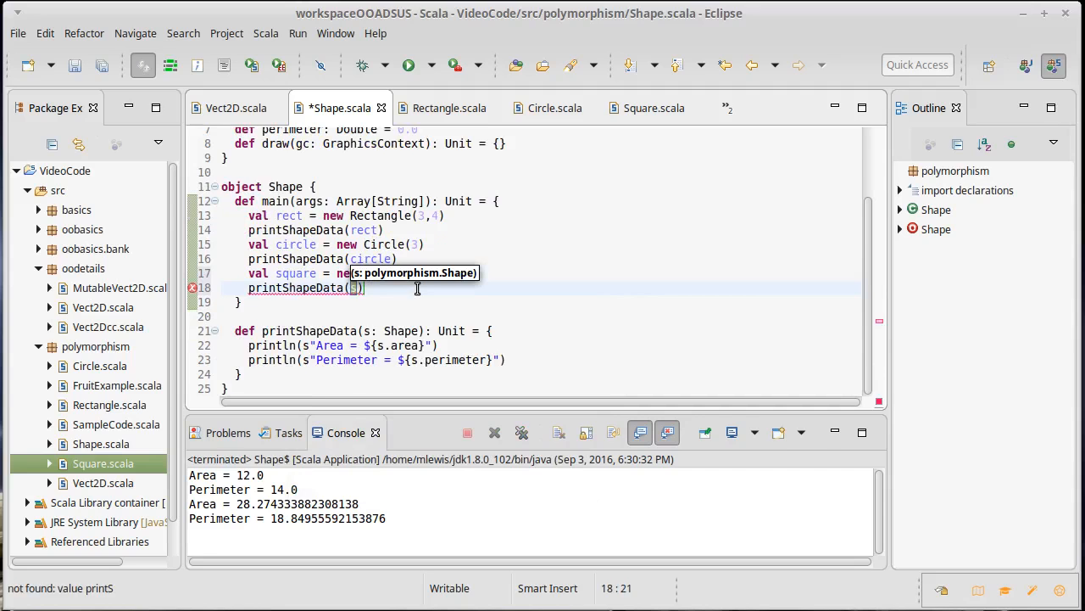
{"action": "type", "text": "square"}
{"action": "key", "text": "ctrl+s"}
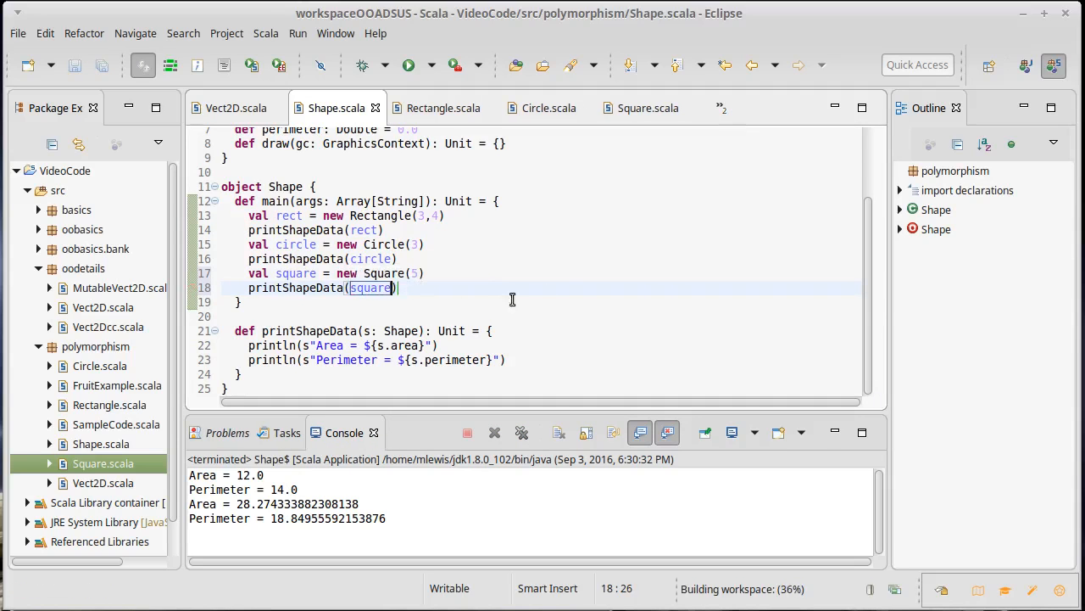
{"action": "key", "text": "ctrl+F11"}
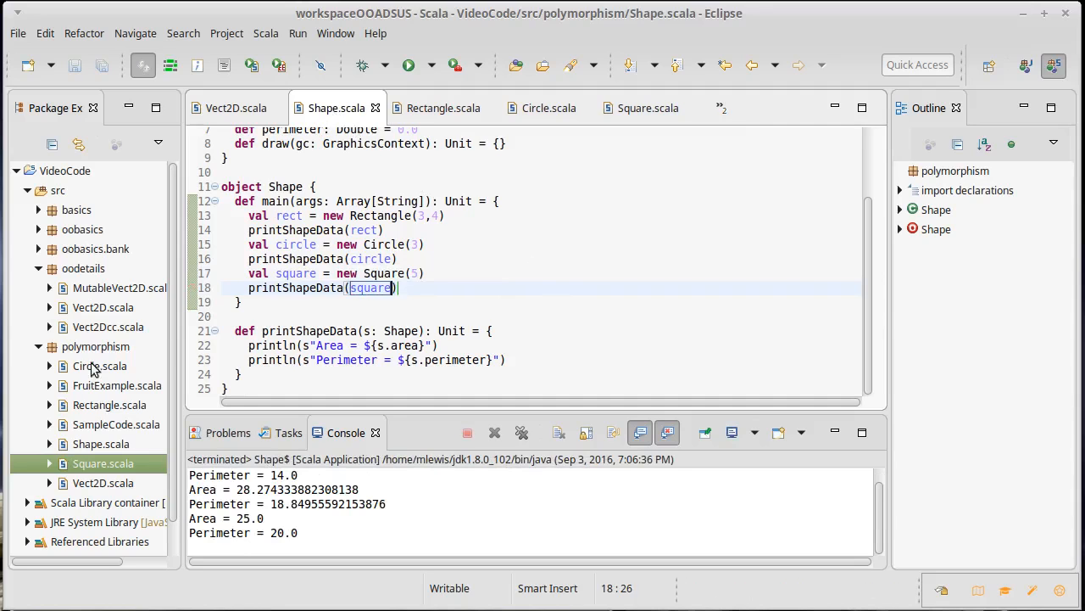
Create a new Scala class named MutabelRectangle in the polymorphism package
{"action": "left_click", "coordinate": [439, 111]}
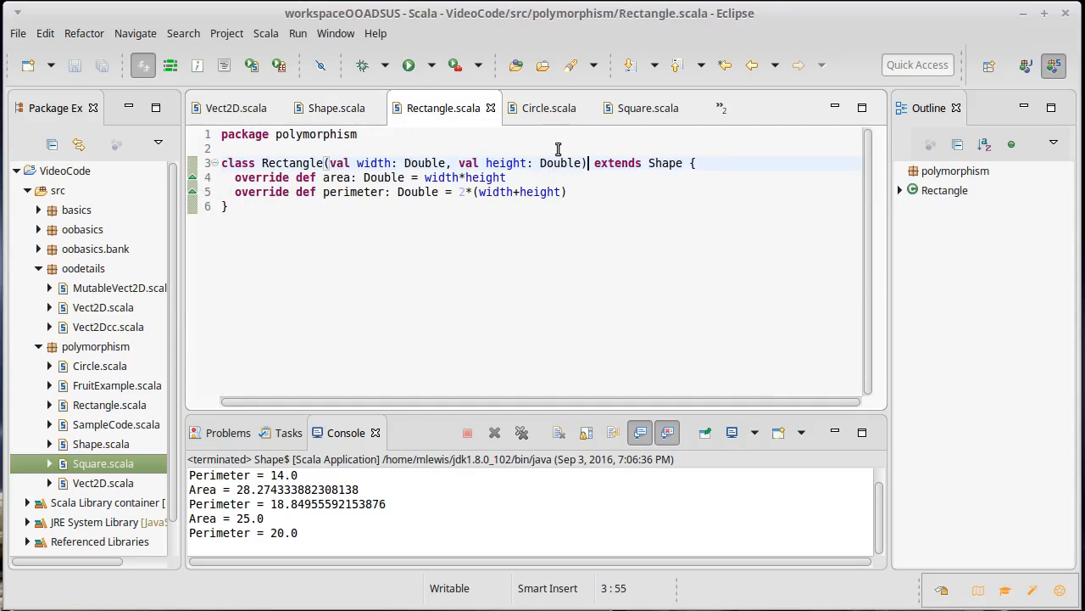
{"action": "left_click", "coordinate": [327, 108]}
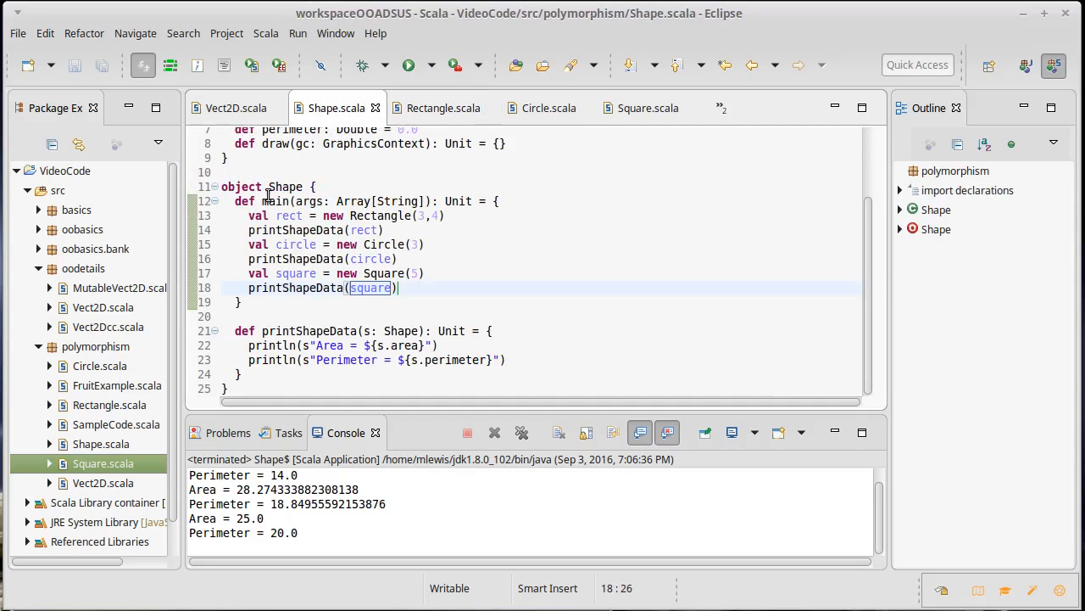
{"action": "right_click", "coordinate": [80, 348]}
{"action": "mouse_move", "coordinate": [119, 362]}
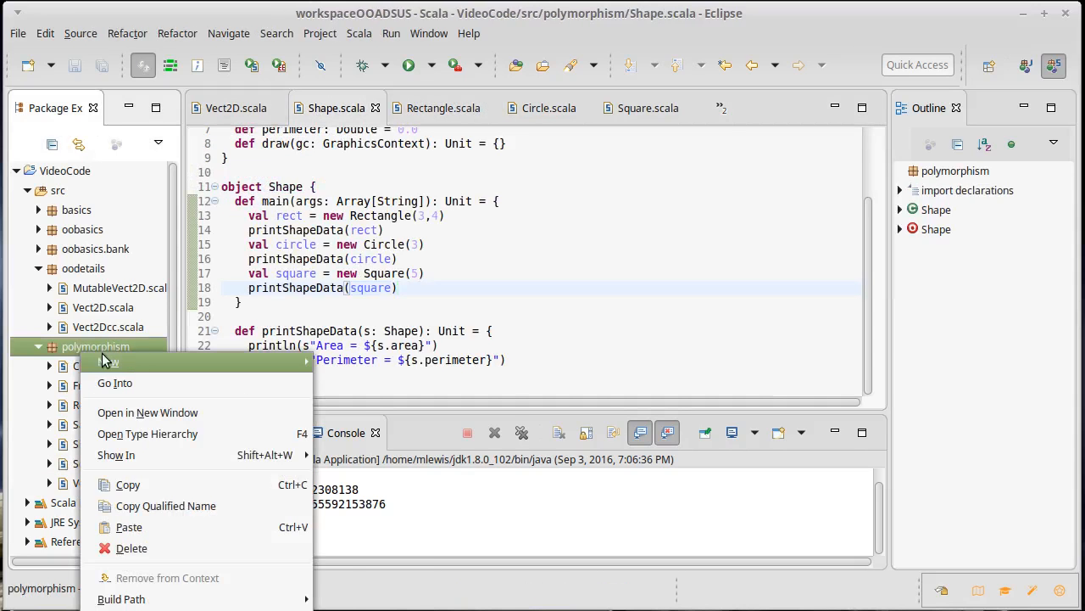
{"action": "left_click", "coordinate": [374, 434]}
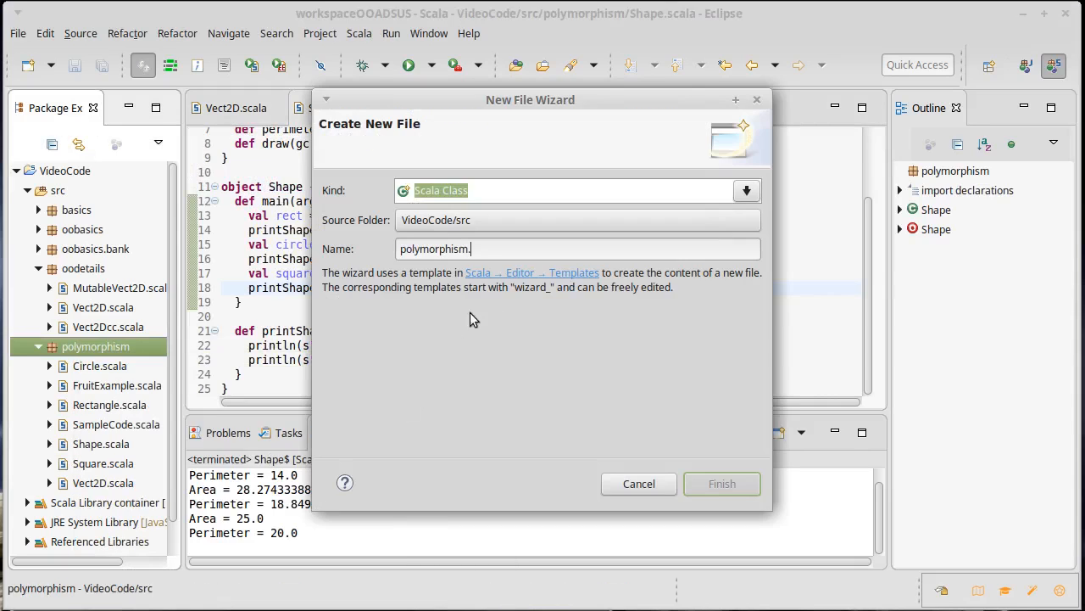
{"action": "type", "text": "Mutabe"}
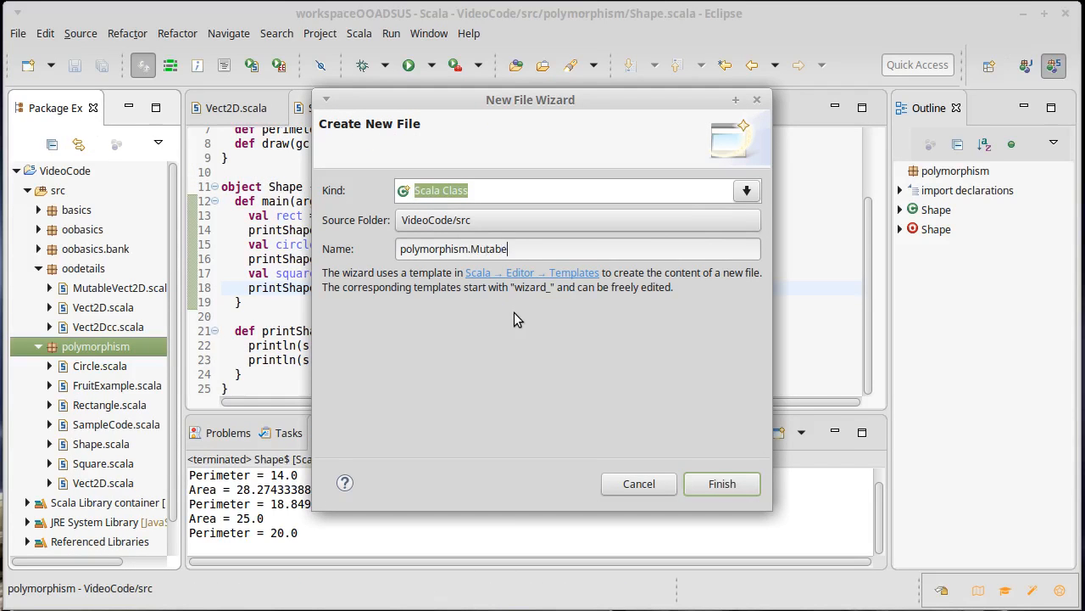
{"action": "type", "text": "lRectangle"}
{"action": "key", "text": "Return"}
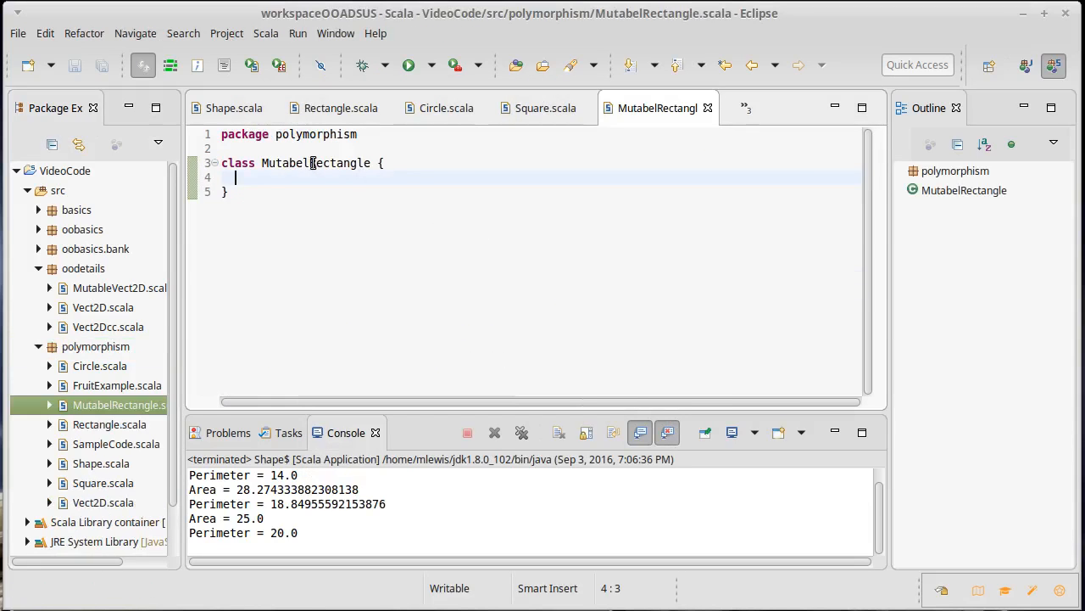
Rename the misspelled file to MutableRectangle.scala and move to fix the class name
{"action": "right_click", "coordinate": [113, 407]}
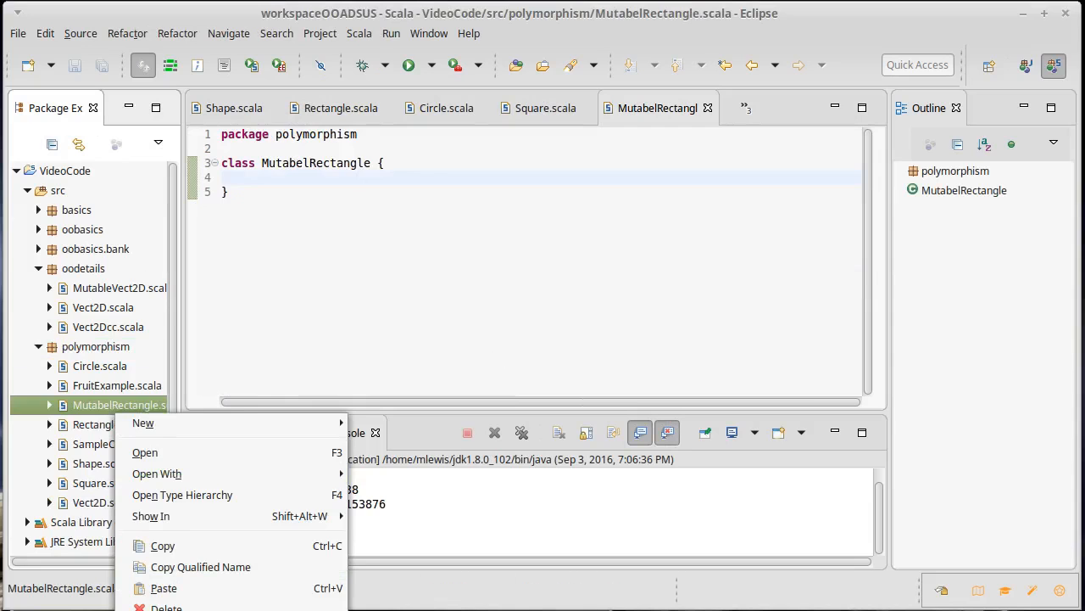
{"action": "key", "text": "F2"}
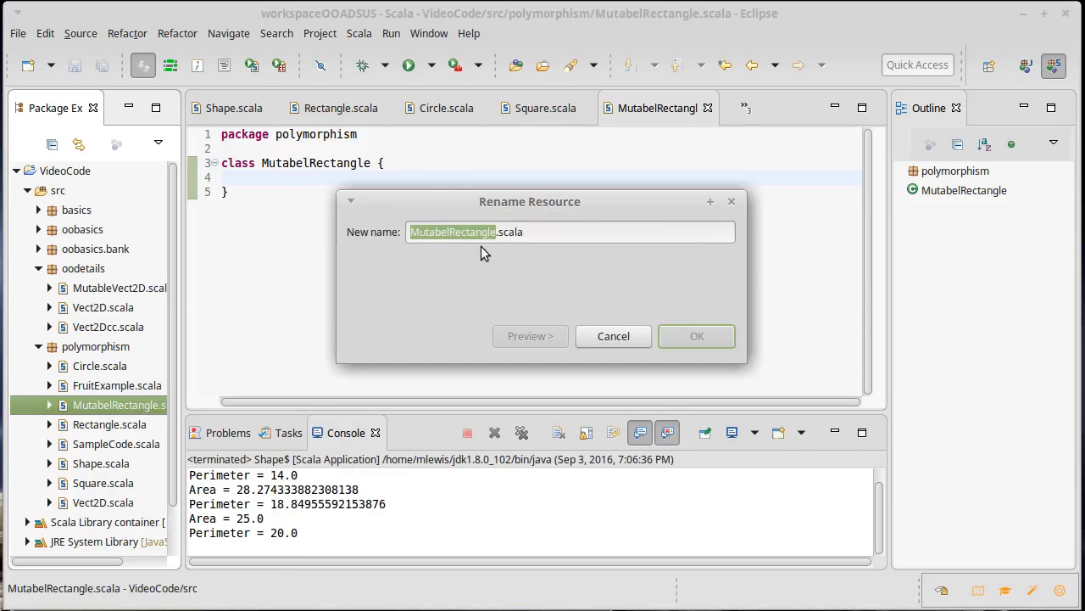
{"action": "left_click", "coordinate": [452, 232]}
{"action": "key", "text": "Delete"}
{"action": "key", "text": "Left"}
{"action": "type", "text": "l"}
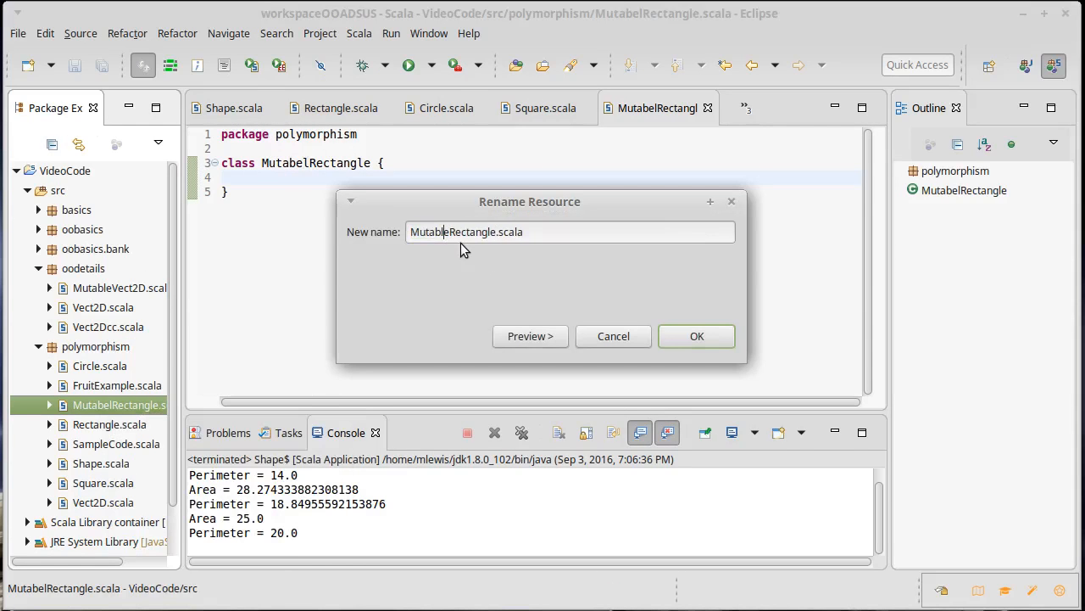
{"action": "key", "text": "Return"}
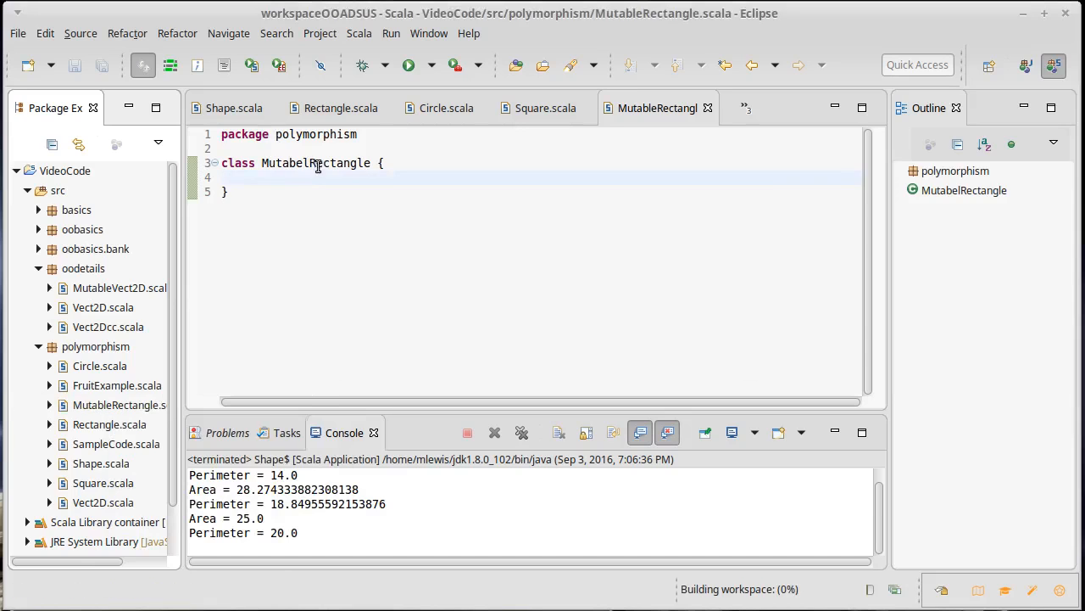
{"action": "left_click", "coordinate": [314, 162]}
Declare class MutableRectangle extends Shape with private var width and height parameters, and save
{"action": "key", "text": "BackSpace"}
{"action": "key", "text": "BackSpace"}
{"action": "type", "text": "le"}
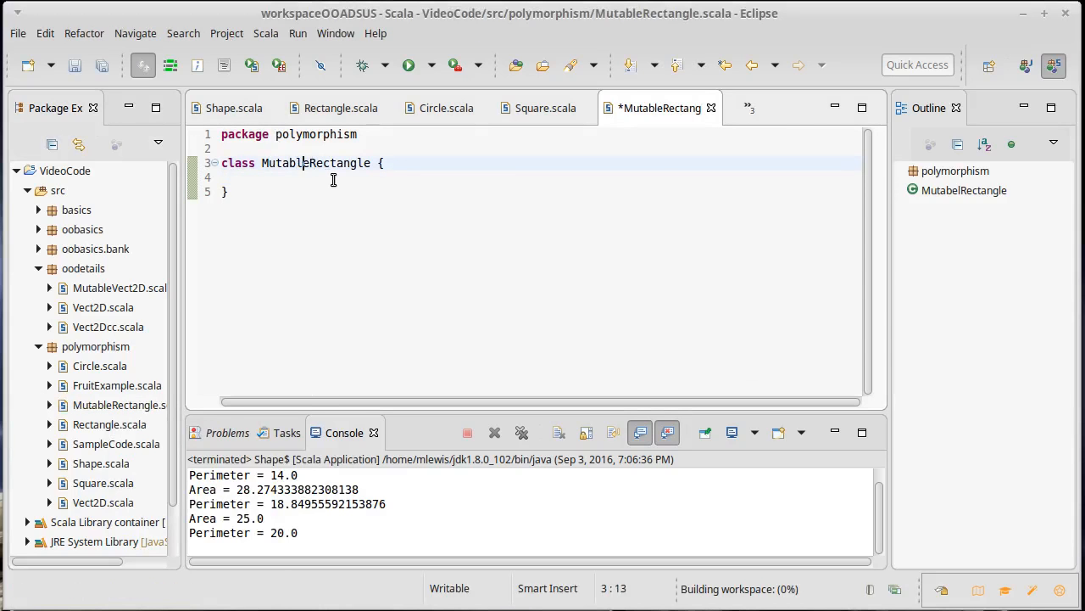
{"action": "key", "text": "End"}
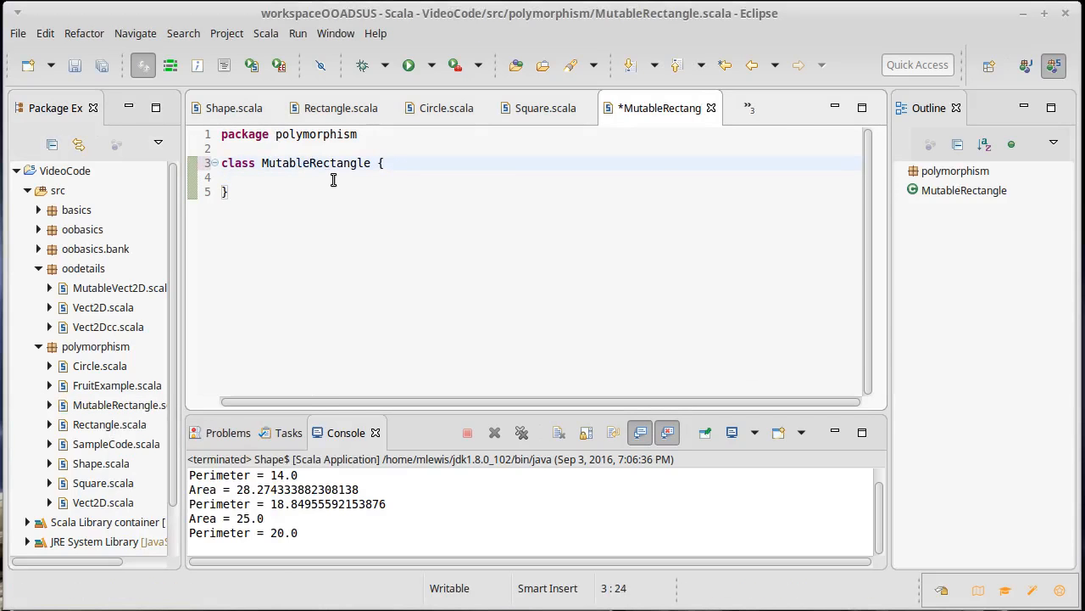
{"action": "type", "text": "extends "}
{"action": "type", "text": "Shape"}
{"action": "key", "text": "ctrl+s"}
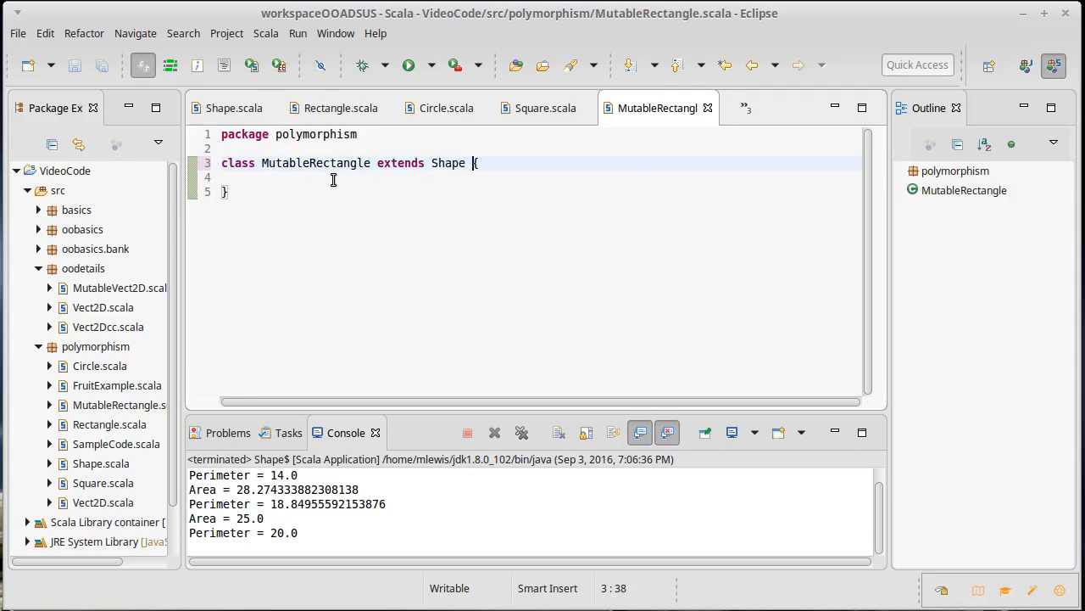
{"action": "left_click", "coordinate": [371, 163]}
{"action": "type", "text": "("}
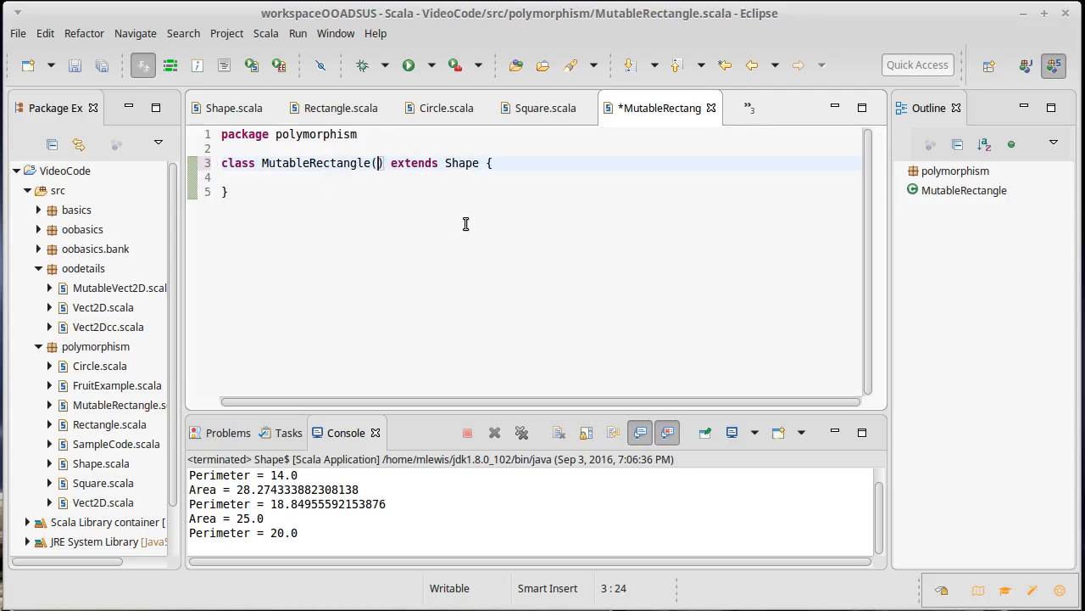
{"action": "type", "text": "priv"}
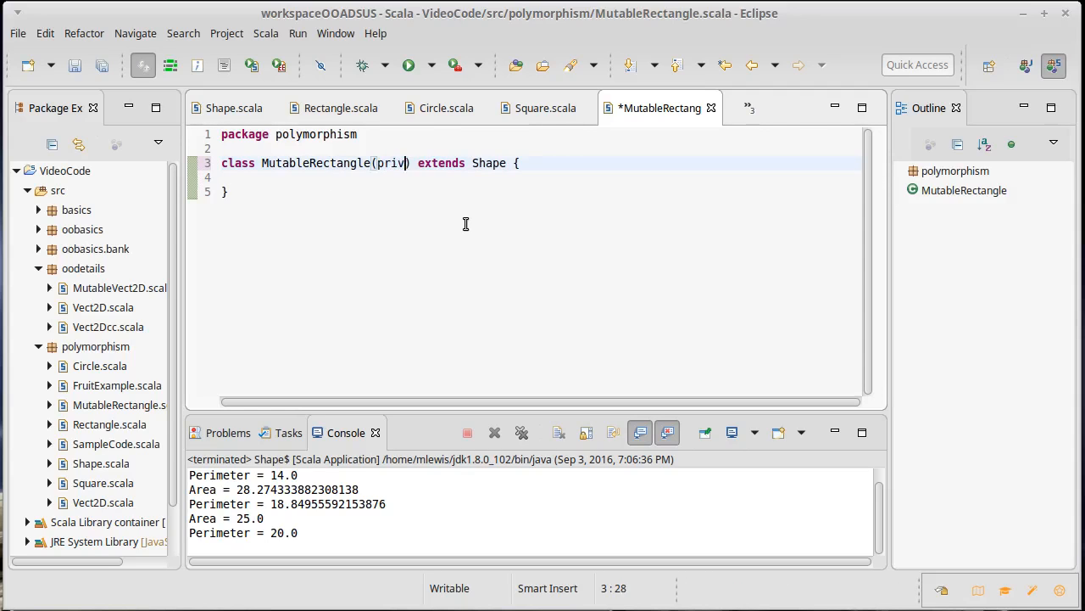
{"action": "type", "text": "ate var"}
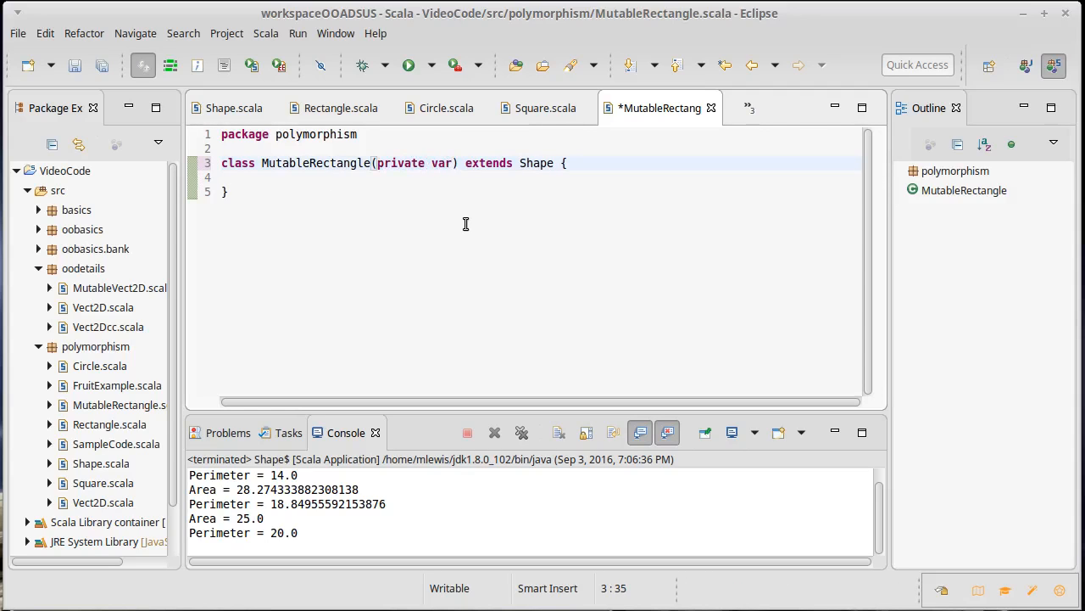
{"action": "type", "text": " width,"}
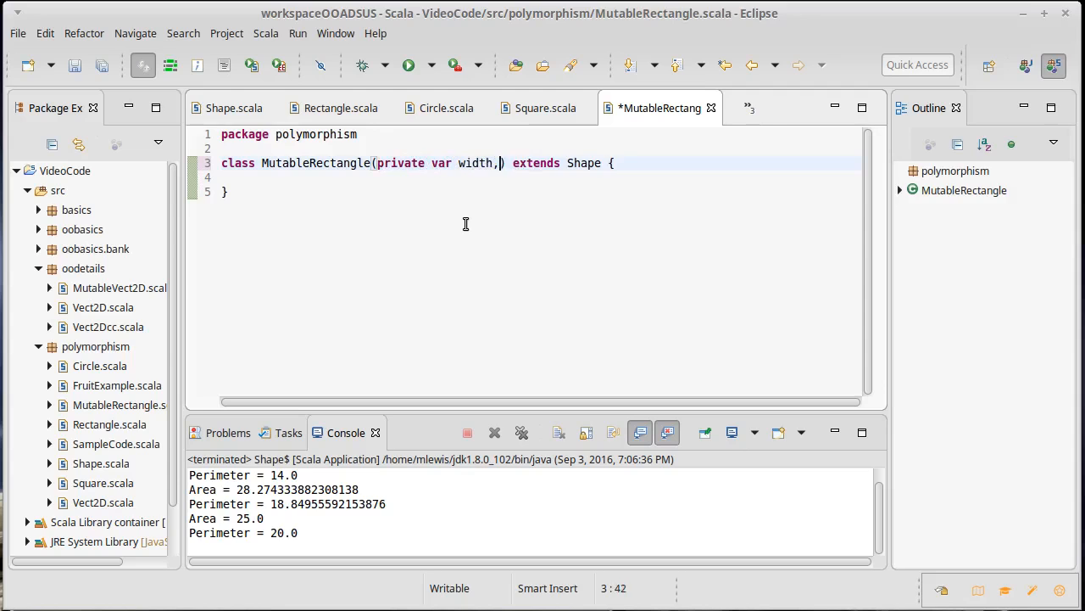
{"action": "type", "text": " private var"}
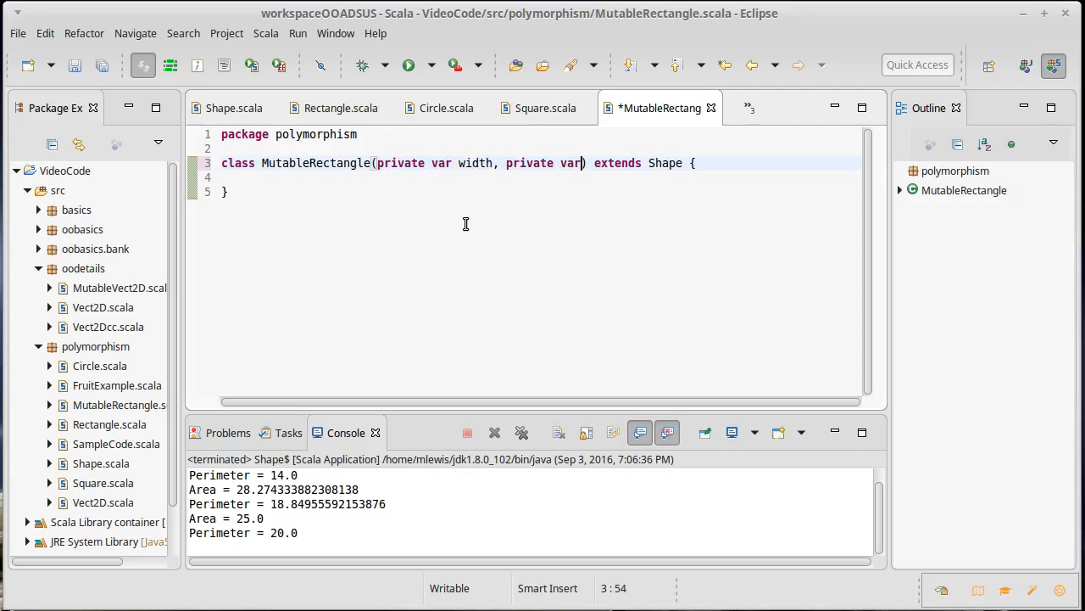
{"action": "type", "text": " height"}
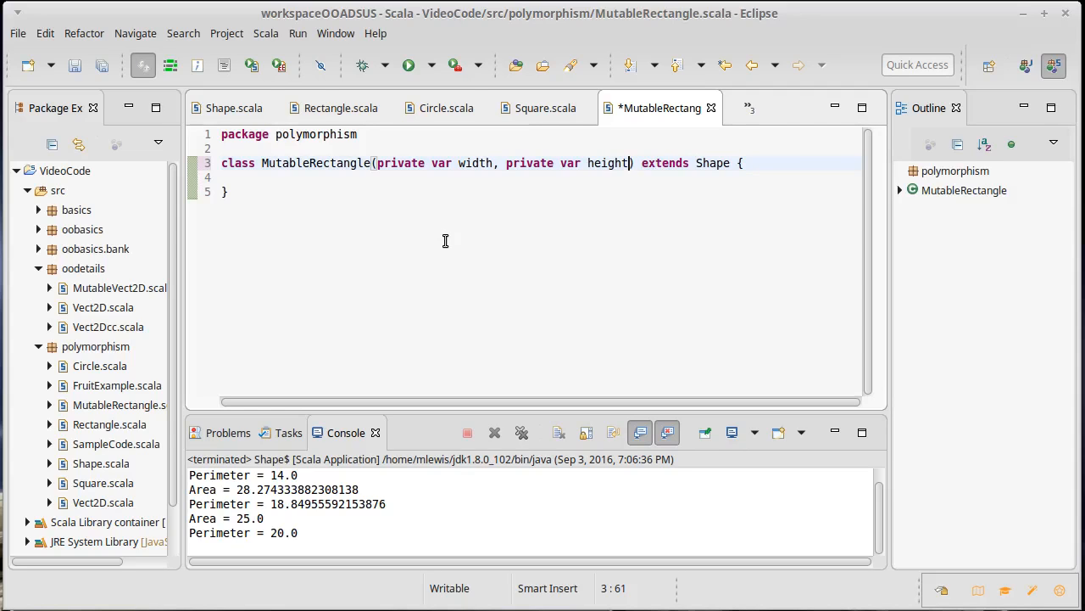
{"action": "key", "text": "ctrl+s"}
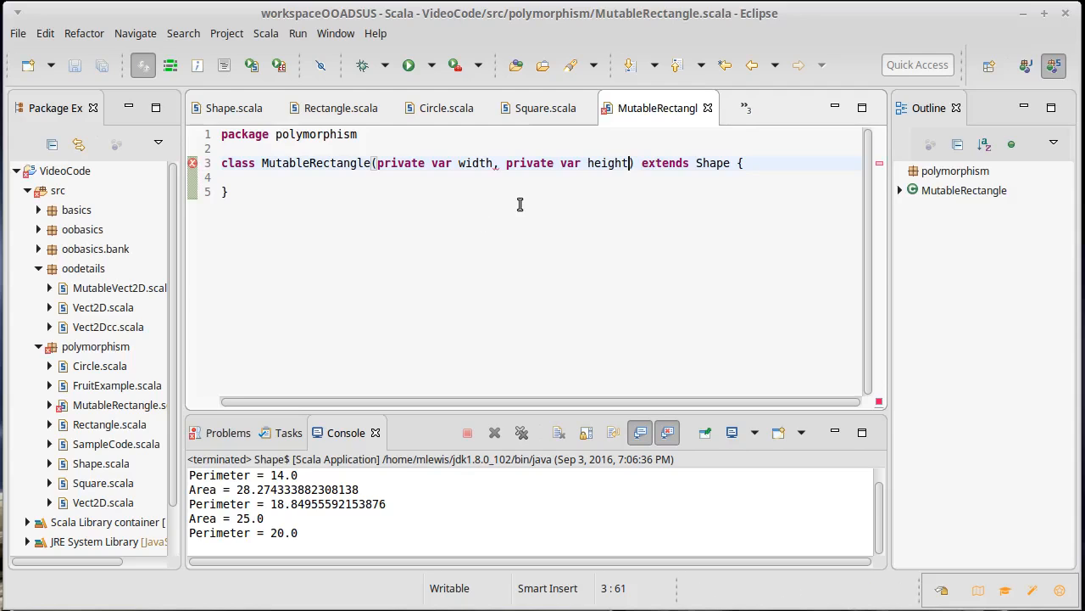
Rename the parameters to _width and _height with a proper comma separator, and save
{"action": "key", "text": "Left"}
{"action": "key", "text": "ctrl+Left"}
{"action": "key", "text": "ctrl+Left"}
{"action": "key", "text": "ctrl+Left"}
{"action": "key", "text": "ctrl+Left"}
{"action": "key", "text": "ctrl+Left"}
{"action": "key", "text": "ctrl+Left"}
{"action": "type", "text": "_"}
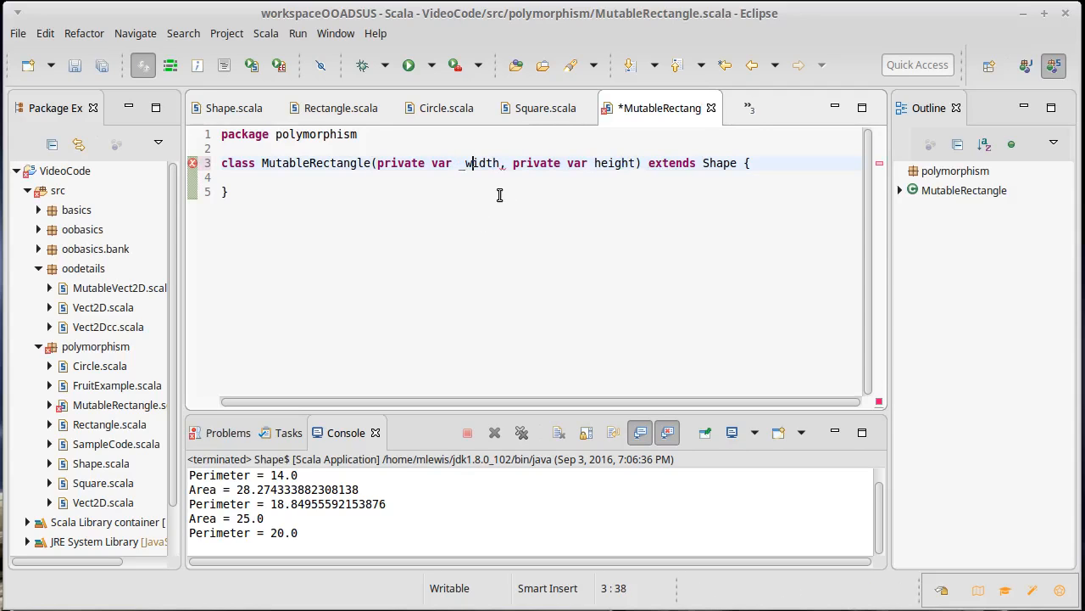
{"action": "key", "text": "ctrl+Right"}
{"action": "key", "text": "ctrl+Right"}
{"action": "key", "text": "ctrl+Right"}
{"action": "key", "text": "ctrl+Right"}
{"action": "type", "text": "_"}
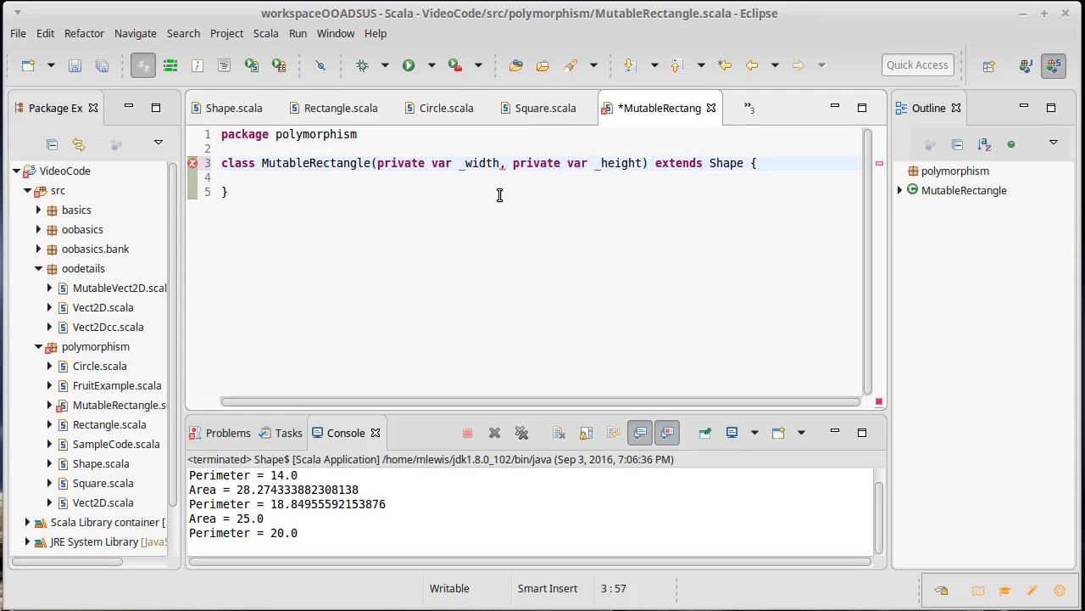
{"action": "key", "text": "ctrl+s"}
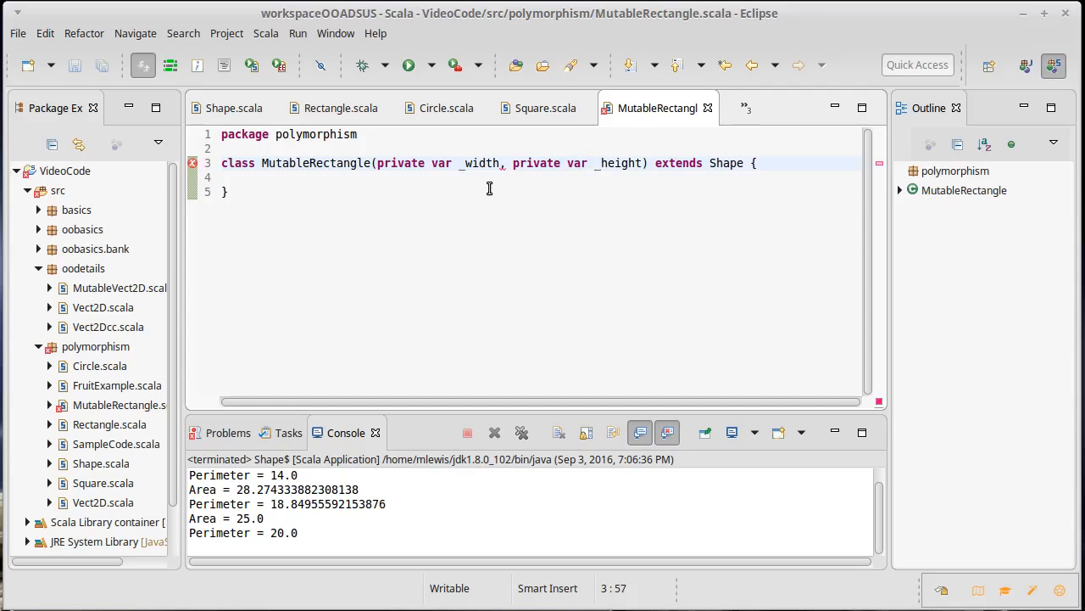
{"action": "left_click", "coordinate": [502, 162]}
{"action": "key", "text": "BackSpace"}
{"action": "key", "text": "BackSpace"}
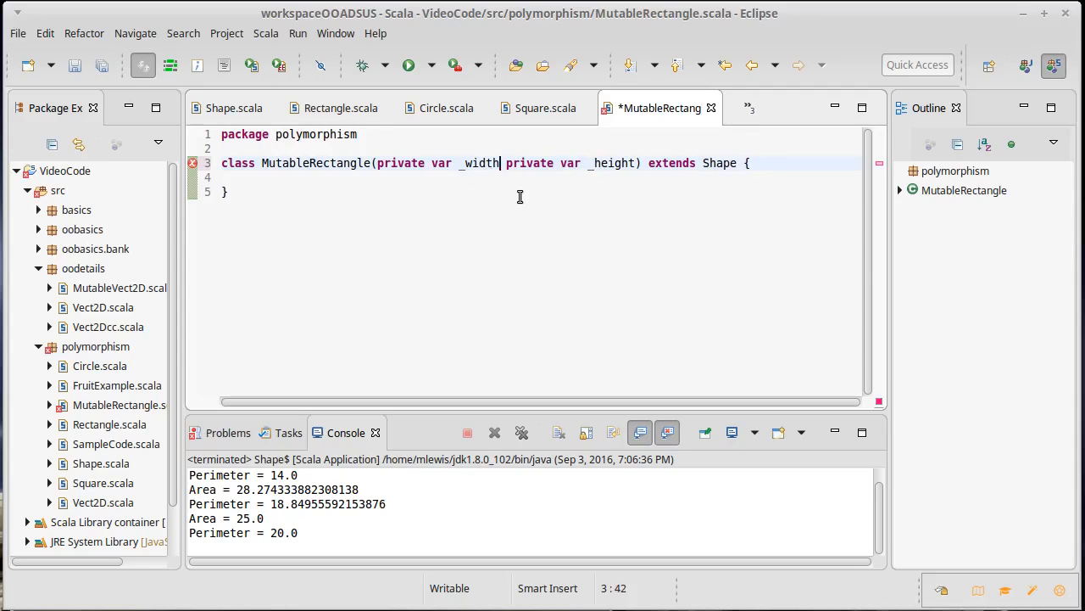
{"action": "type", "text": ","}
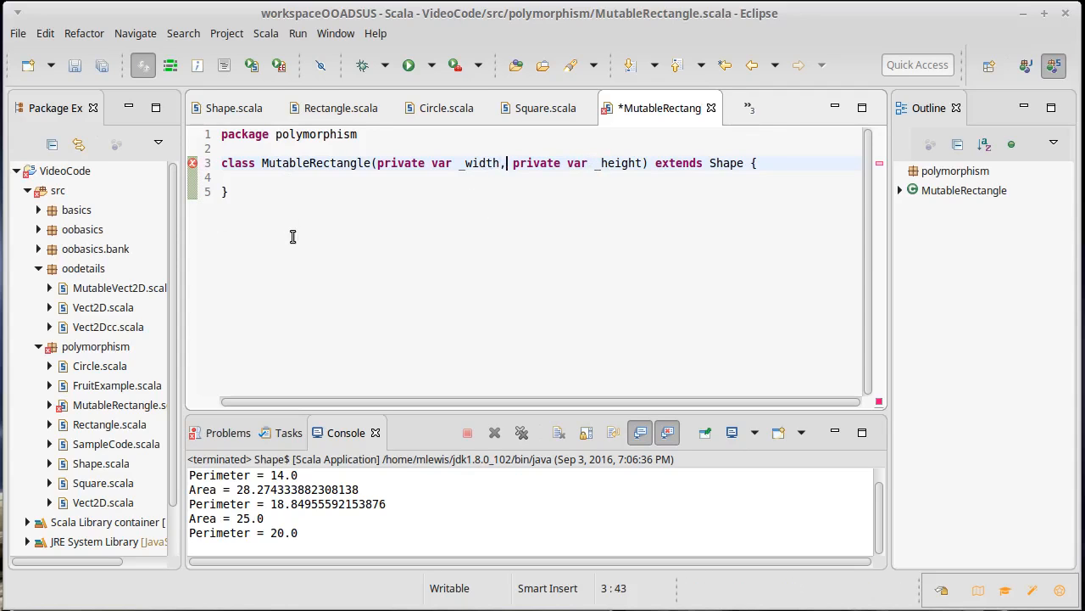
{"action": "key", "text": "ctrl+s"}
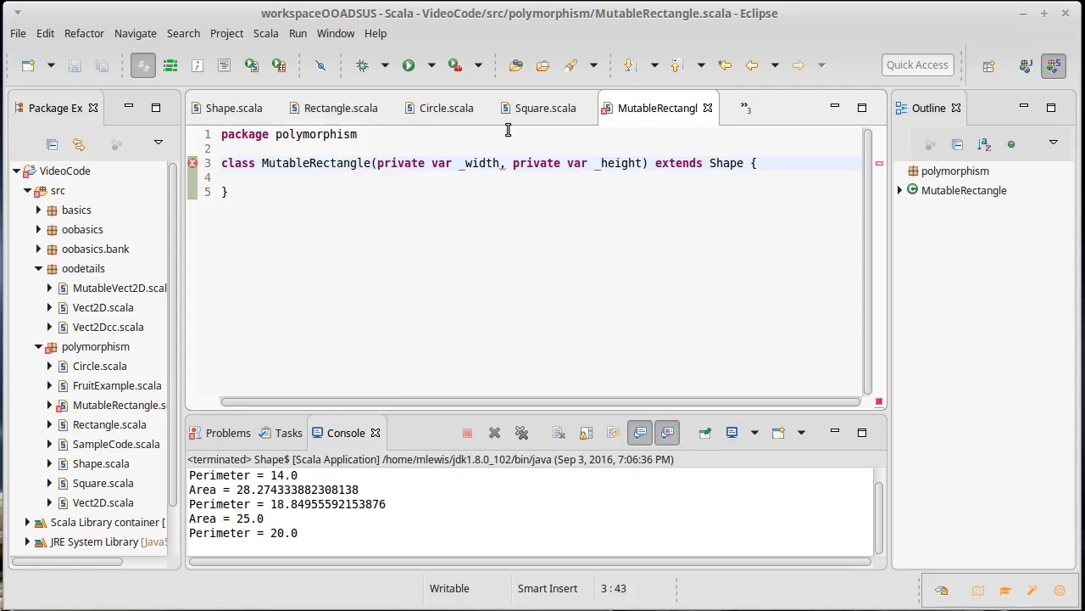
Type _width and _height as Double, save to clear the error, and move into the class body
{"action": "left_click", "coordinate": [504, 167]}
{"action": "type", "text": ": Doubl"}
{"action": "type", "text": "e"}
{"action": "key", "text": "Right"}
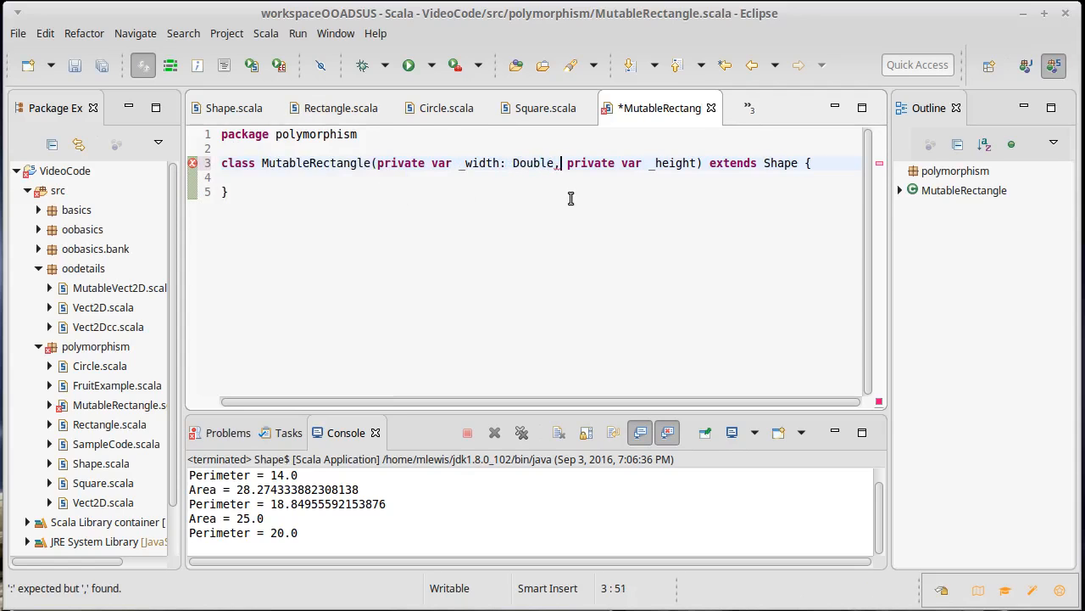
{"action": "key", "text": "Right"}
{"action": "key", "text": "End"}
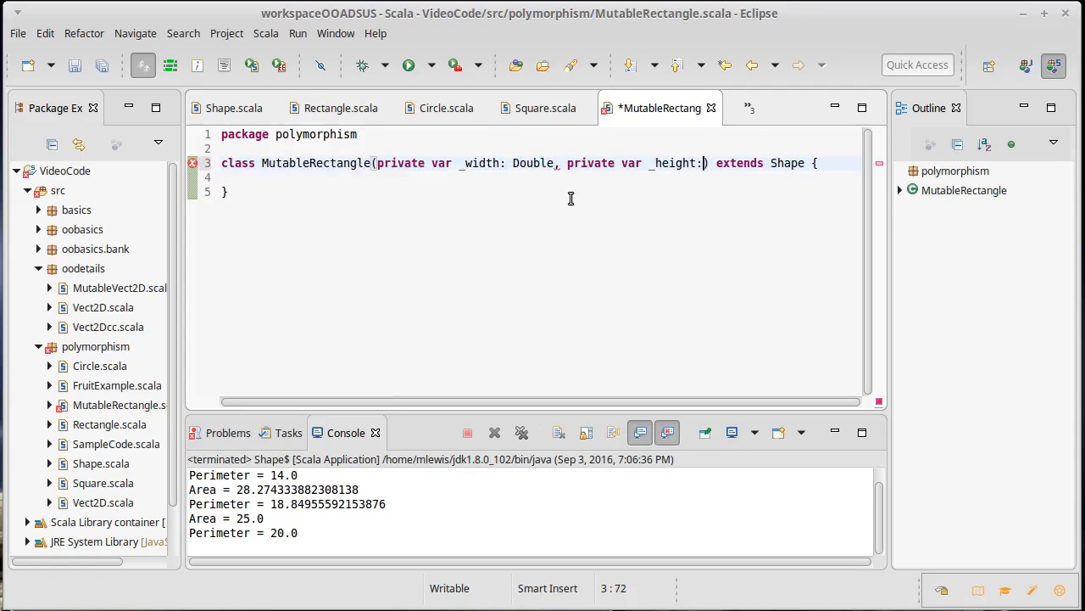
{"action": "type", "text": ": Double"}
{"action": "key", "text": "ctrl+s"}
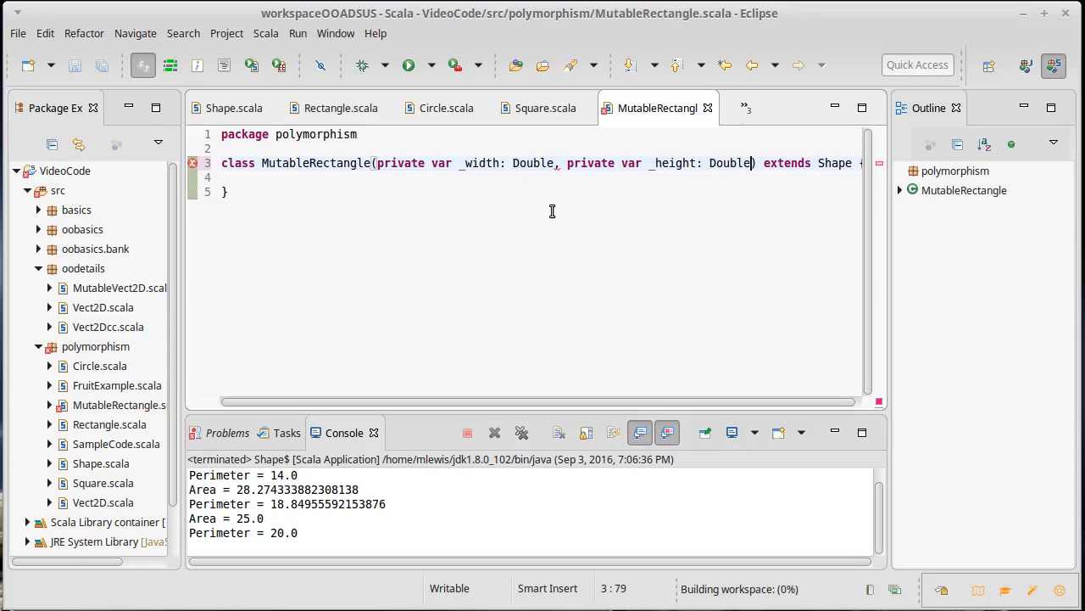
{"action": "left_click", "coordinate": [333, 177]}
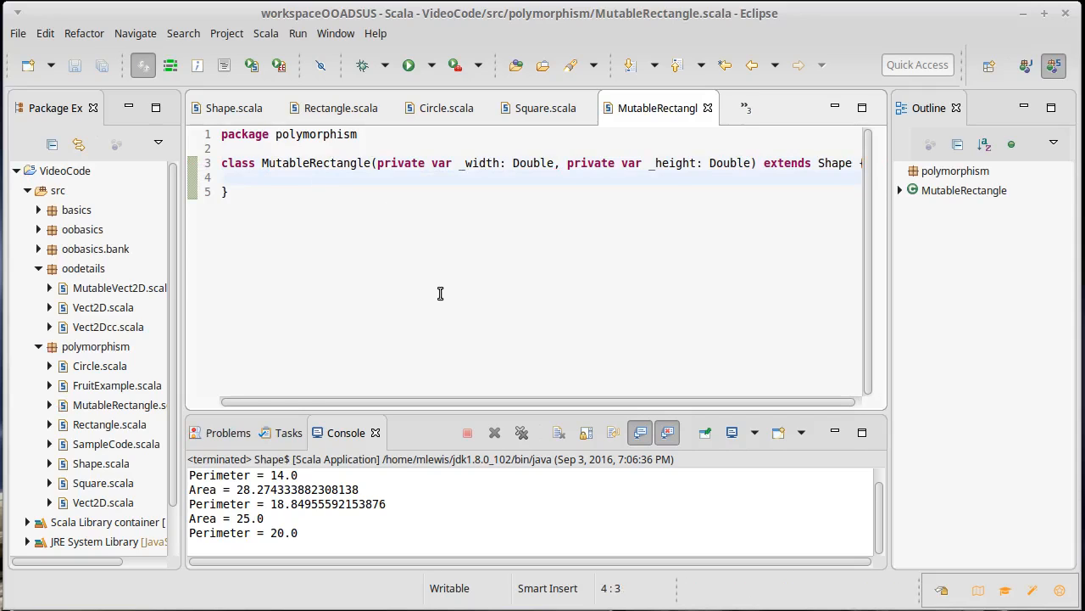
{"action": "type", "text": "def "}
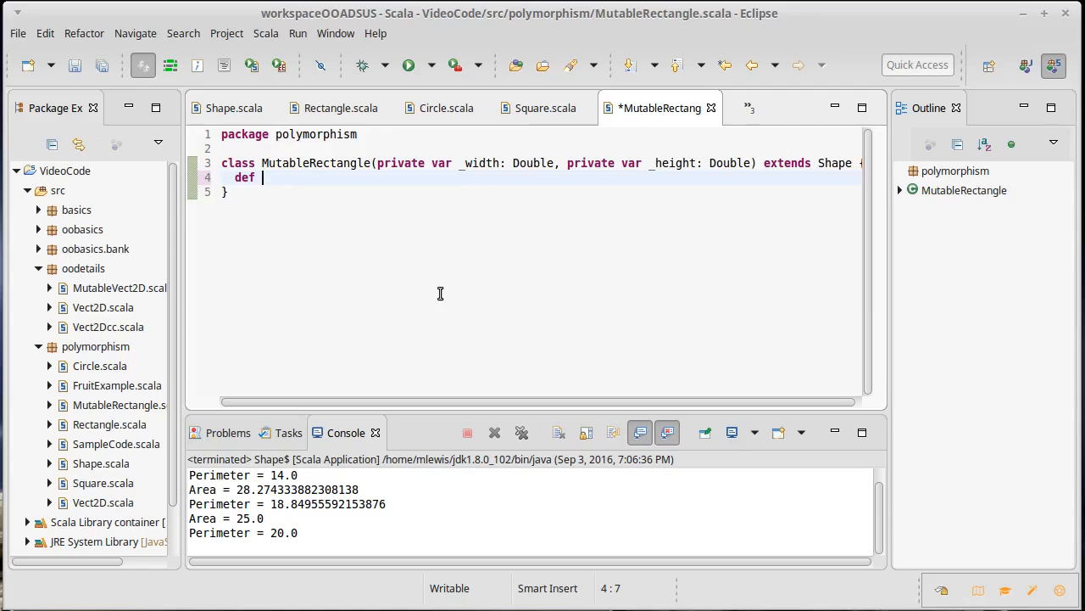
{"action": "type", "text": "width = _"}
{"action": "type", "text": "width"}
Add 'def width = _width' and 'def height = _height' methods to MutableRectangle's body
{"action": "key", "text": "Return"}
{"action": "type", "text": "de"}
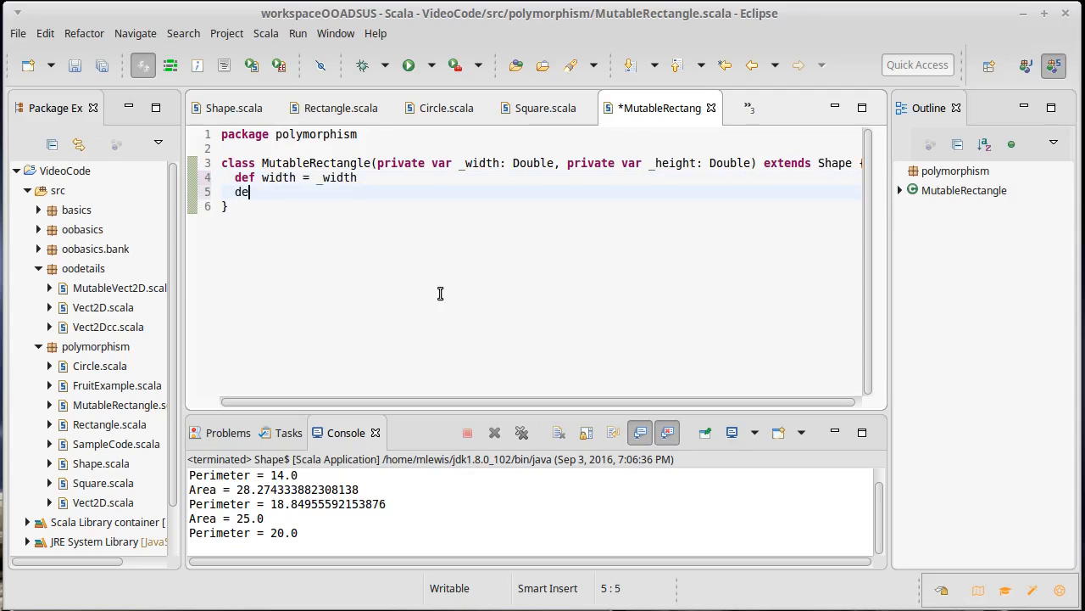
{"action": "type", "text": "f height = "}
{"action": "type", "text": "_height"}
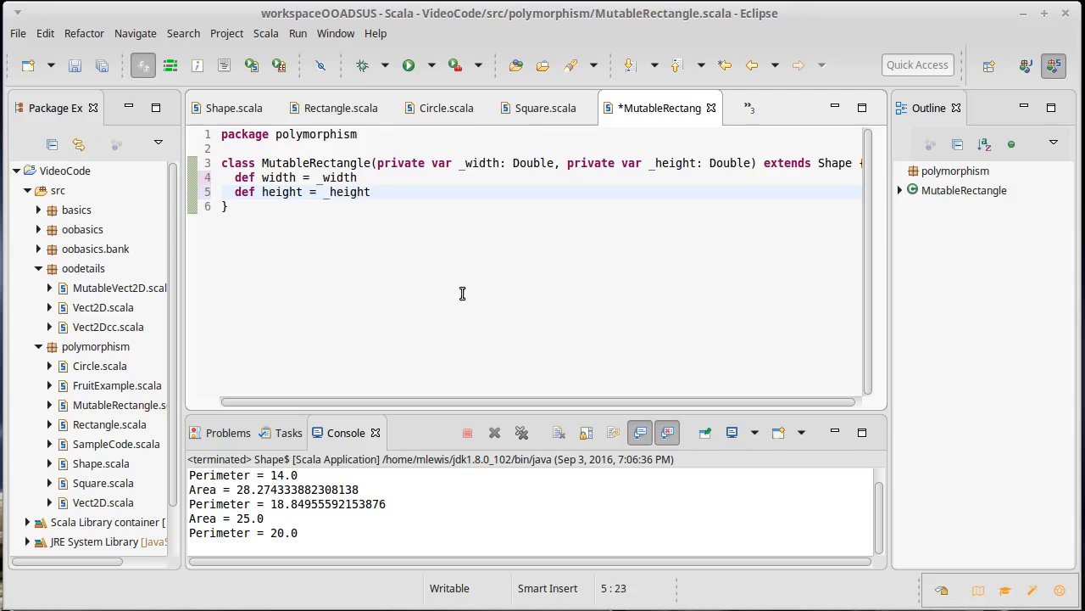
Copy Rectangle's area and perimeter overrides and paste them into MutableRectangle below the height method
{"action": "left_click", "coordinate": [330, 107]}
{"action": "left_click", "coordinate": [309, 178]}
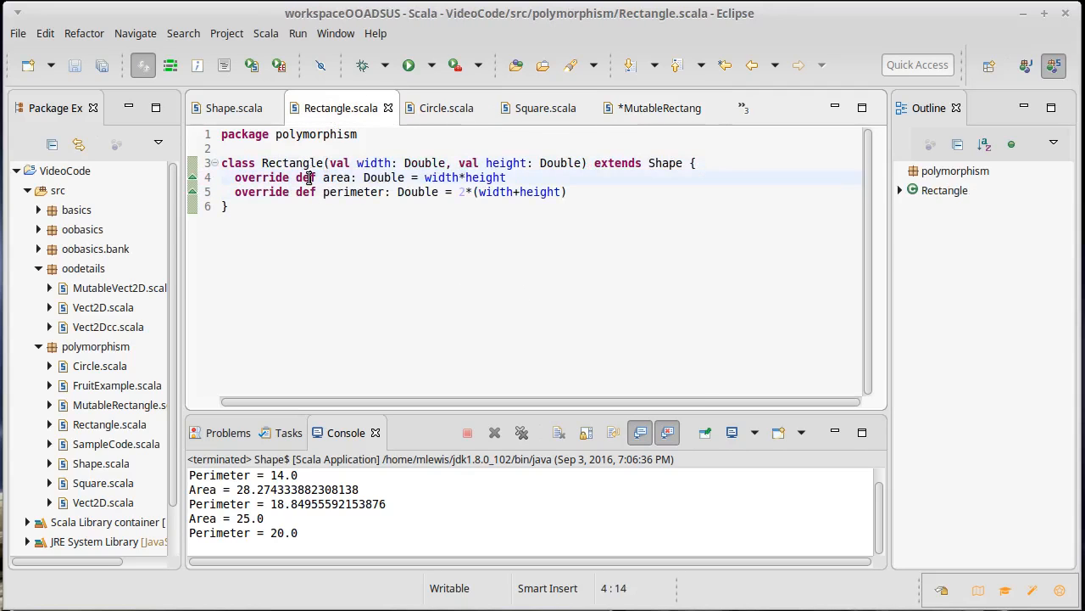
{"action": "key", "text": "Home"}
{"action": "key", "text": "shift+Down"}
{"action": "key", "text": "shift+Down"}
{"action": "key", "text": "ctrl+c"}
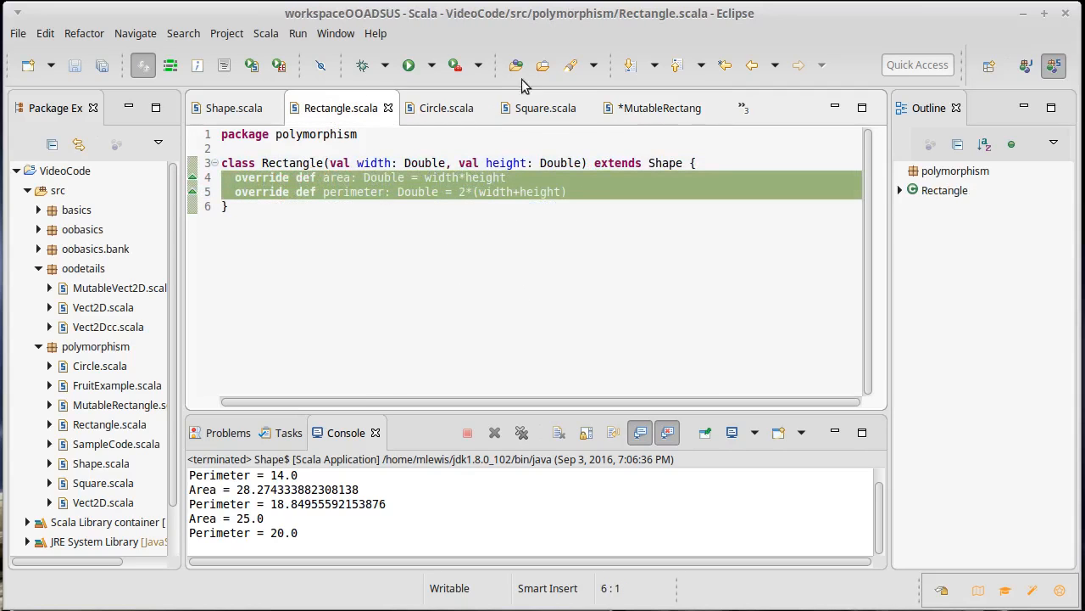
{"action": "left_click", "coordinate": [660, 108]}
{"action": "left_click", "coordinate": [305, 192]}
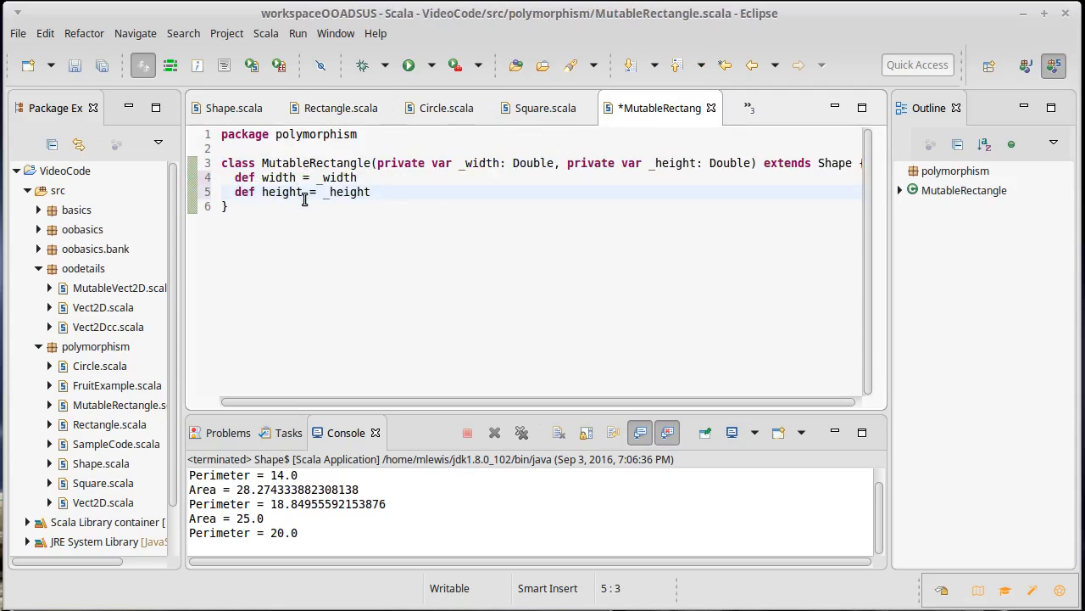
{"action": "key", "text": "Down"}
{"action": "key", "text": "ctrl+v"}
{"action": "key", "text": "ctrl+z"}
{"action": "key", "text": "Up"}
{"action": "key", "text": "ctrl+v"}
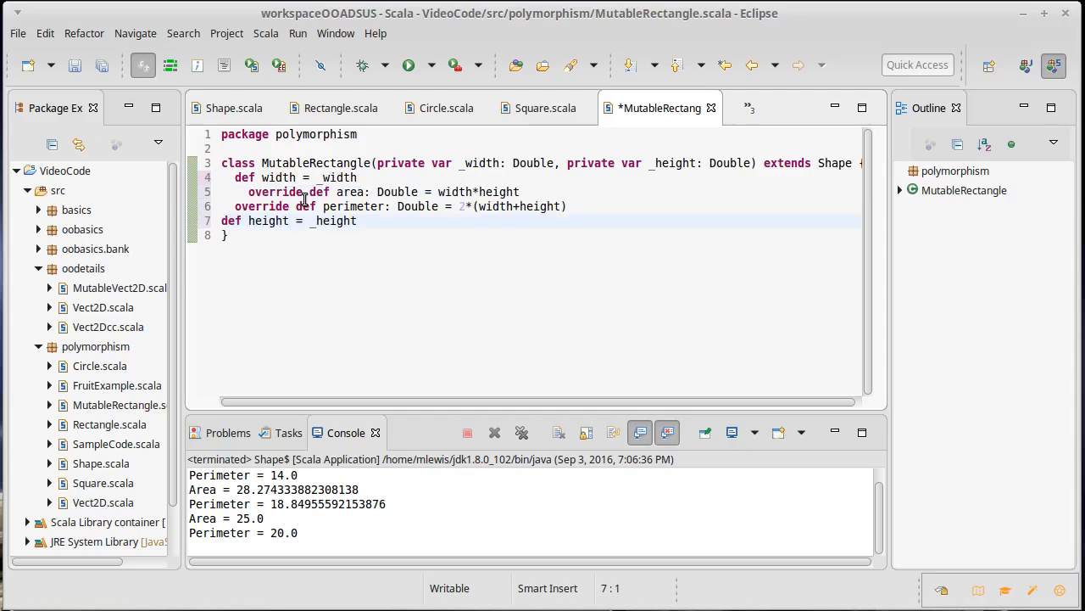
Reformat with Ctrl+Shift+F, move the height method above the overrides, and save
{"action": "key", "text": "ctrl+shift+f"}
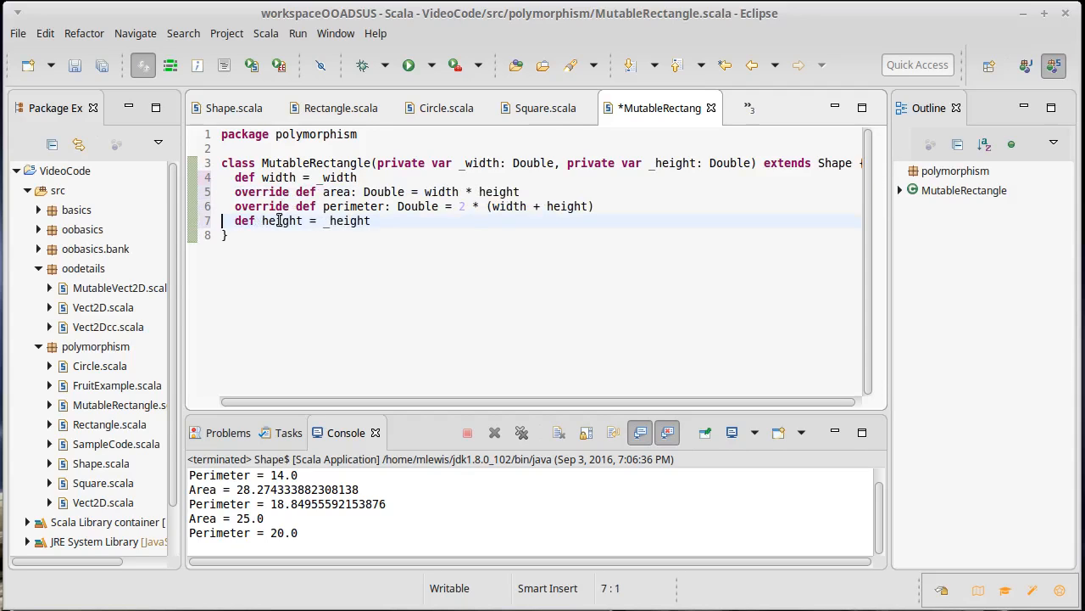
{"action": "key", "text": "alt+Up"}
{"action": "key", "text": "alt+Up"}
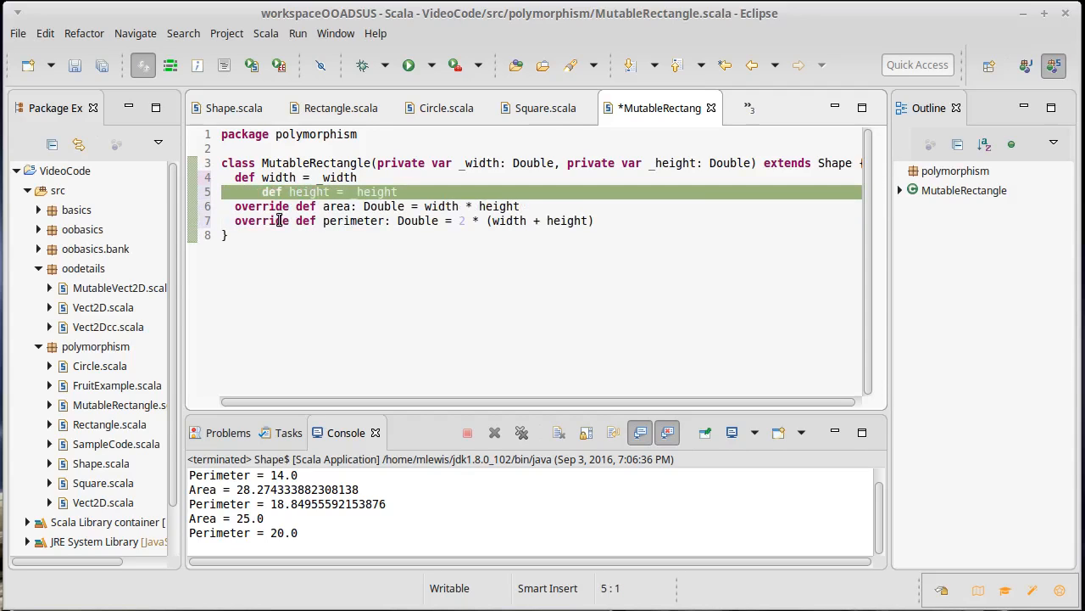
{"action": "key", "text": "Left"}
{"action": "key", "text": "ctrl+shift+f"}
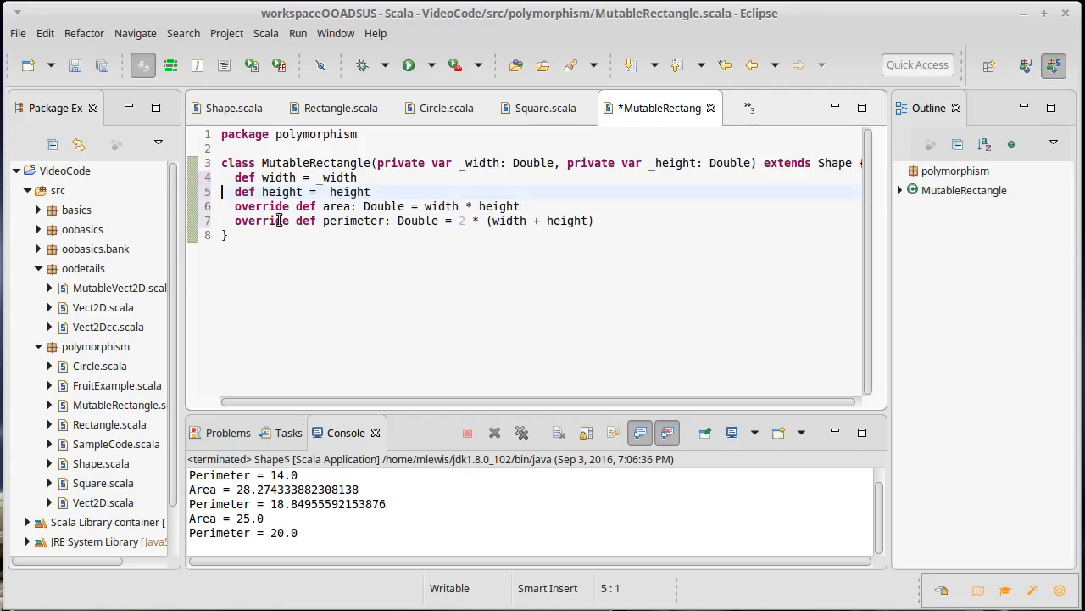
{"action": "key", "text": "ctrl+s"}
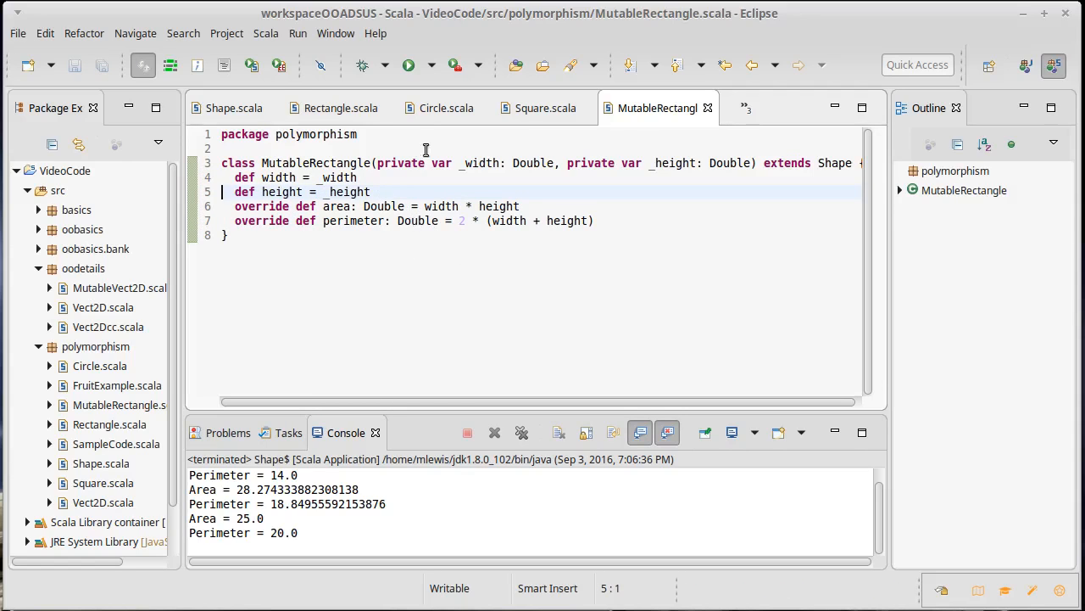
Add def height_=(h: Double) = _height = h below the width setter and save MutableRectangle
{"action": "left_click", "coordinate": [414, 191]}
{"action": "key", "text": "Return"}
{"action": "type", "text": "def width"}
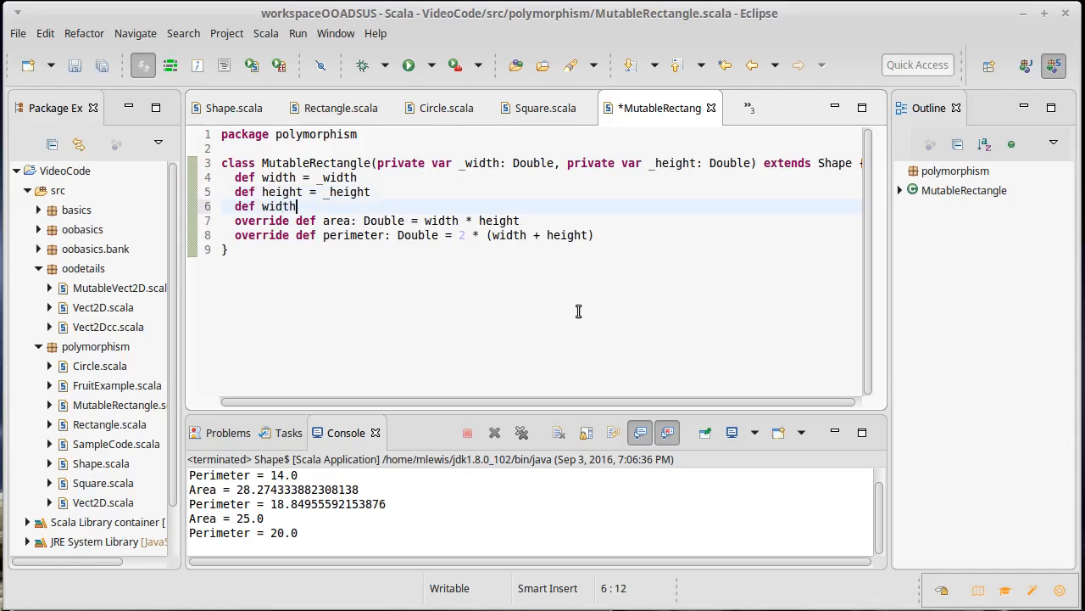
{"action": "type", "text": "_="}
{"action": "type", "text": "()"}
{"action": "type", "text": "w: Double)"}
{"action": "type", "text": " = _"}
{"action": "type", "text": "width"}
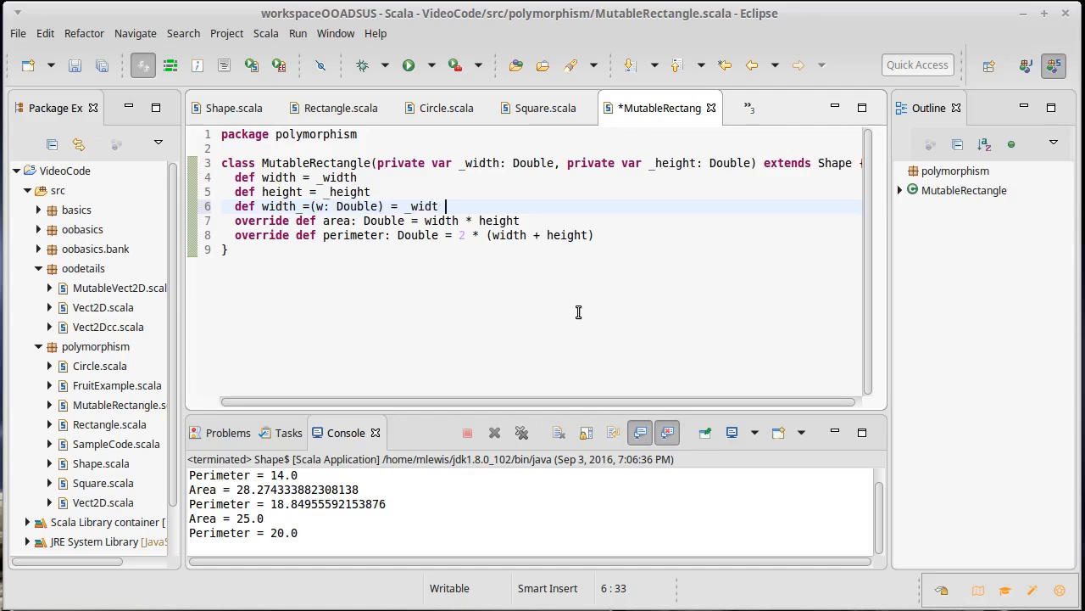
{"action": "type", "text": " = w"}
{"action": "key", "text": "Return"}
{"action": "type", "text": "def "}
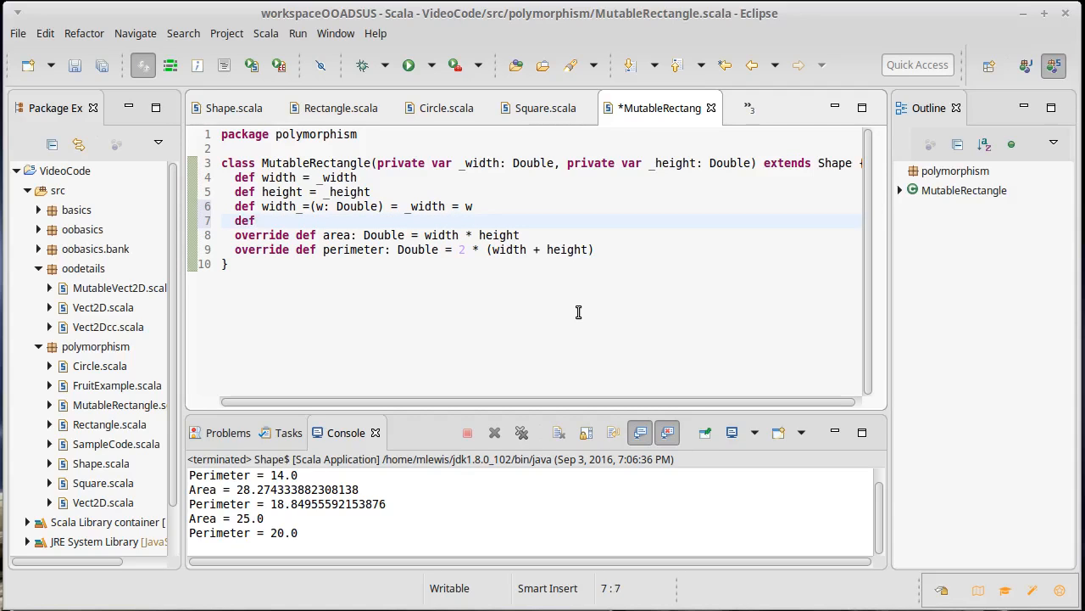
{"action": "type", "text": "height_="}
{"action": "type", "text": "(h: Doub"}
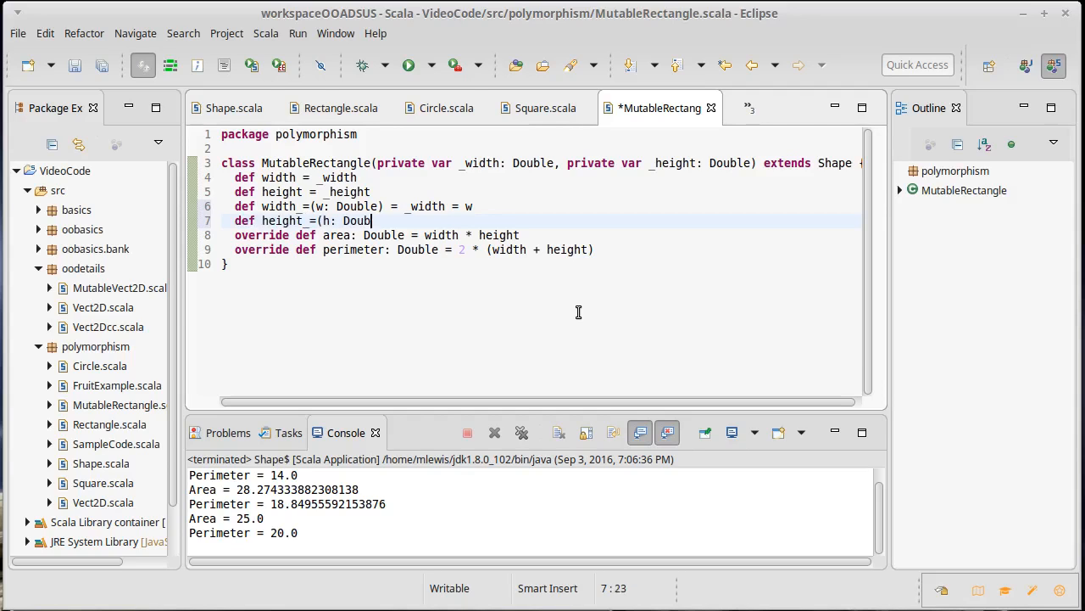
{"action": "type", "text": "le) = "}
{"action": "type", "text": "_height ="}
{"action": "type", "text": " h"}
{"action": "key", "text": "ctrl+s"}
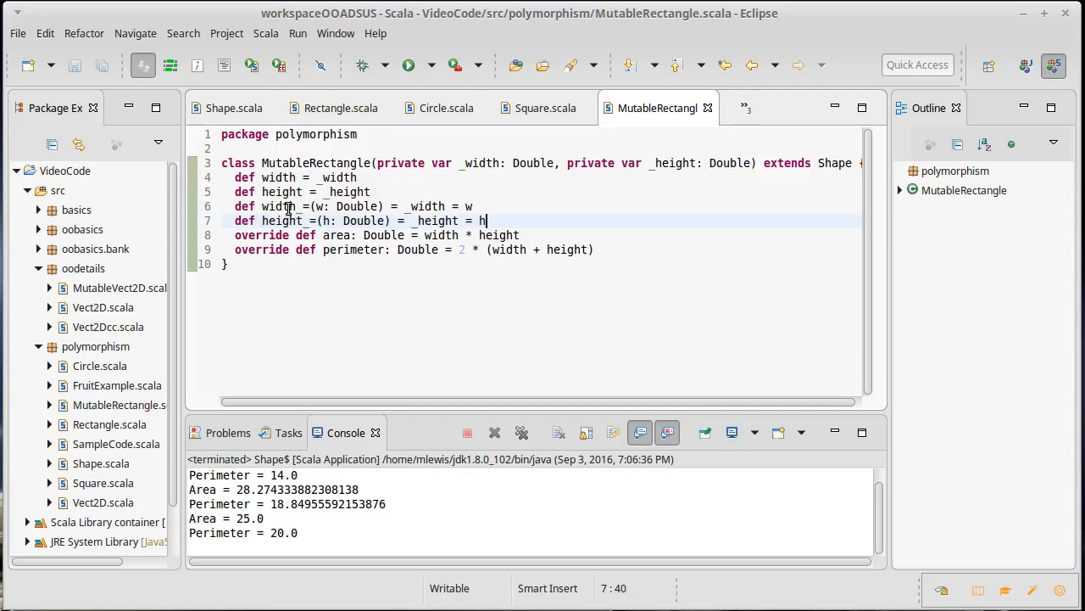
{"action": "left_click_drag", "start_coordinate": [280, 206], "coordinate": [428, 221]}
{"action": "left_click", "coordinate": [448, 222]}
Create the Scala class polymorphism.MutableSquare from the package's New menu and finish the wizard
{"action": "right_click", "coordinate": [81, 349]}
{"action": "mouse_move", "coordinate": [111, 363]}
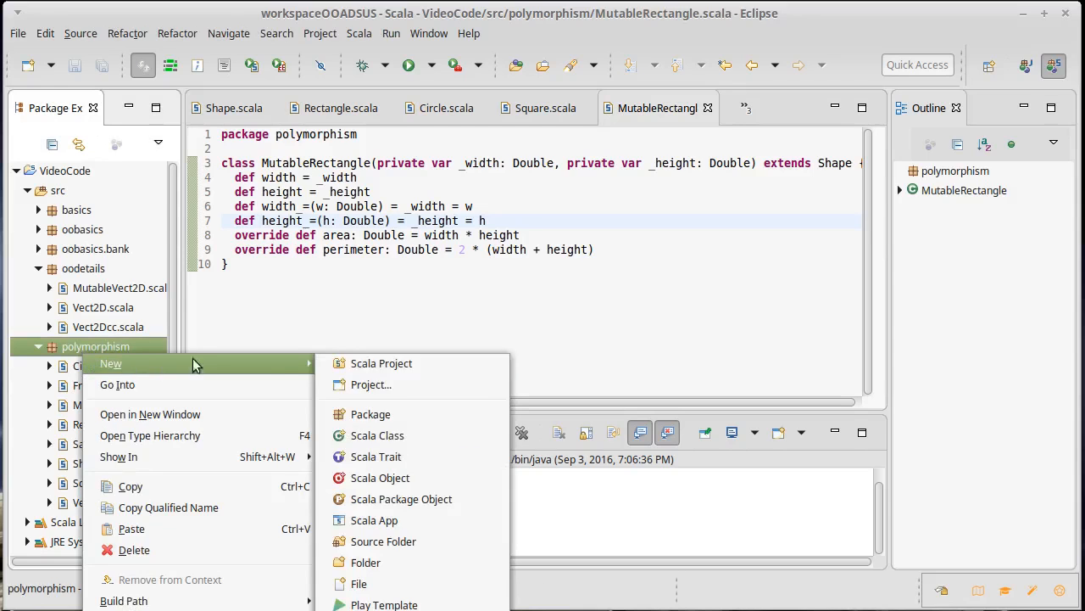
{"action": "left_click", "coordinate": [378, 435]}
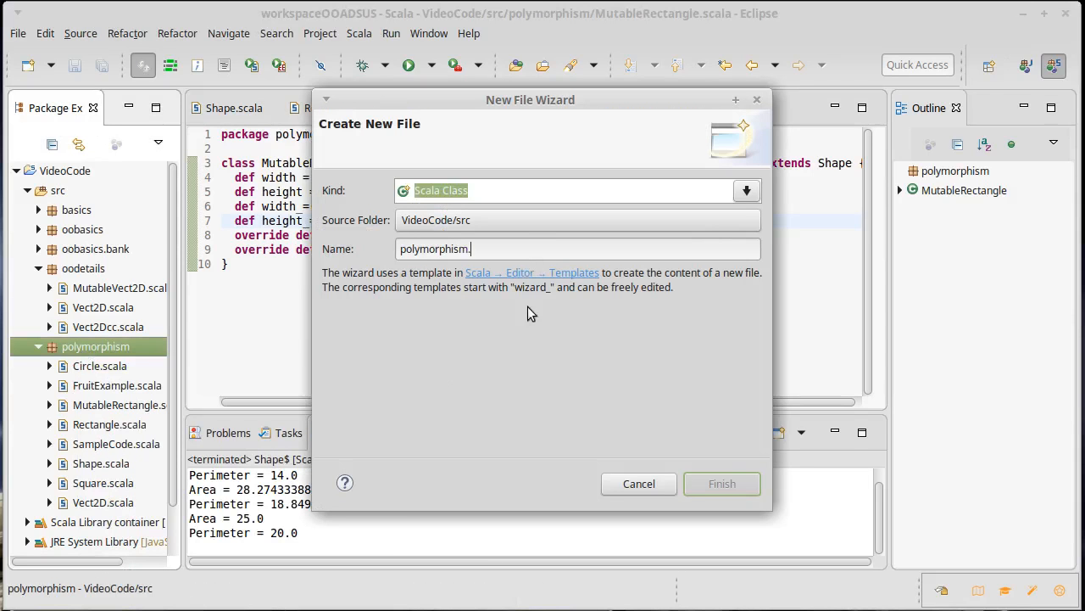
{"action": "type", "text": "MutableS"}
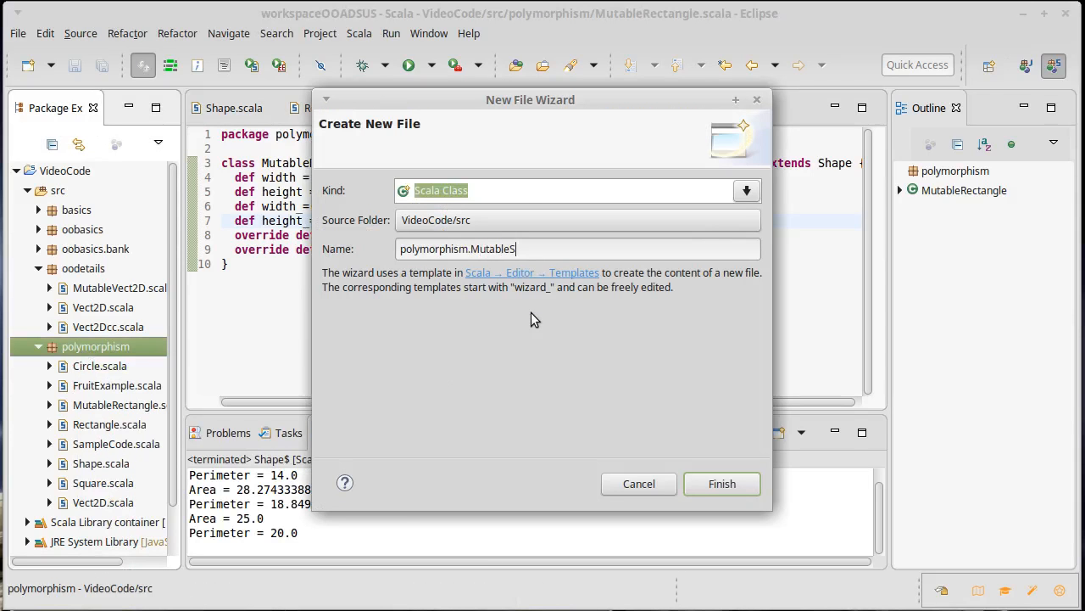
{"action": "type", "text": "quare"}
{"action": "key", "text": "Return"}
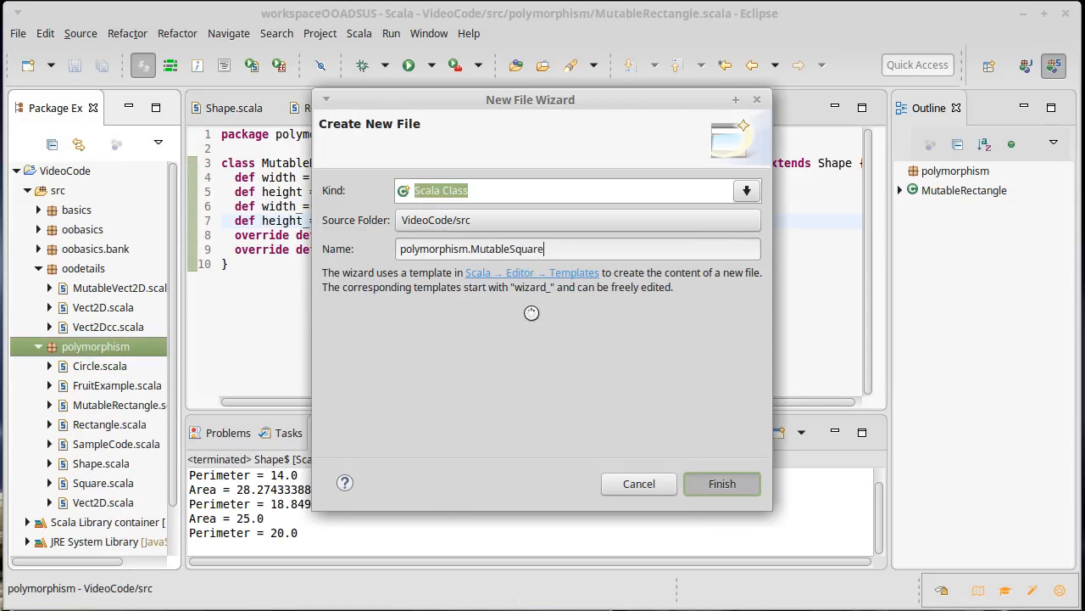
Declare MutableSquare(private var _length: Double) extends MutableRectangle(_length, _length) and save
{"action": "left_click", "coordinate": [354, 163]}
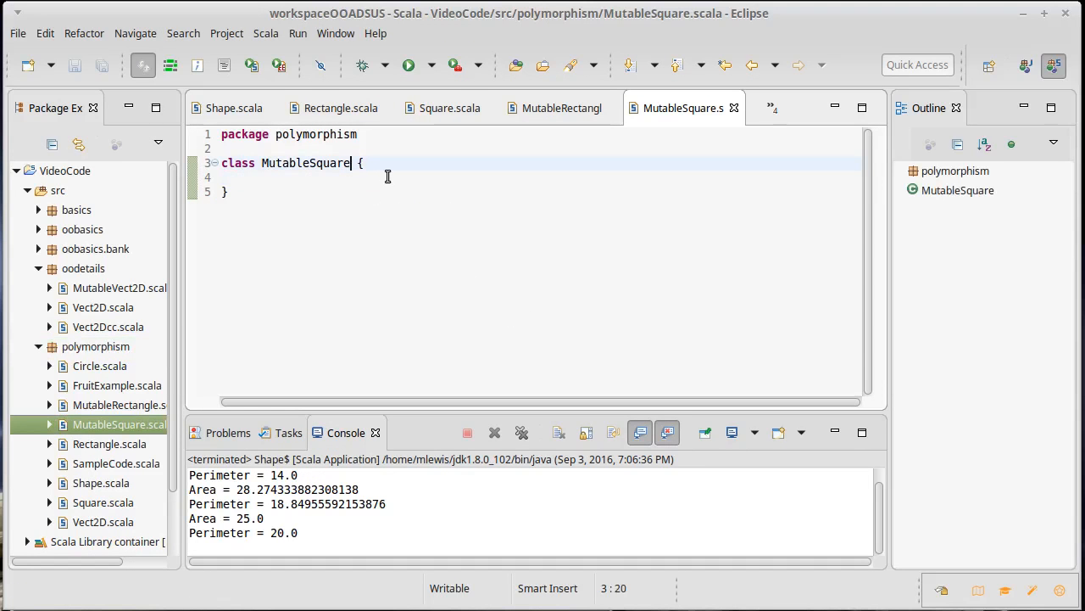
{"action": "type", "text": "("}
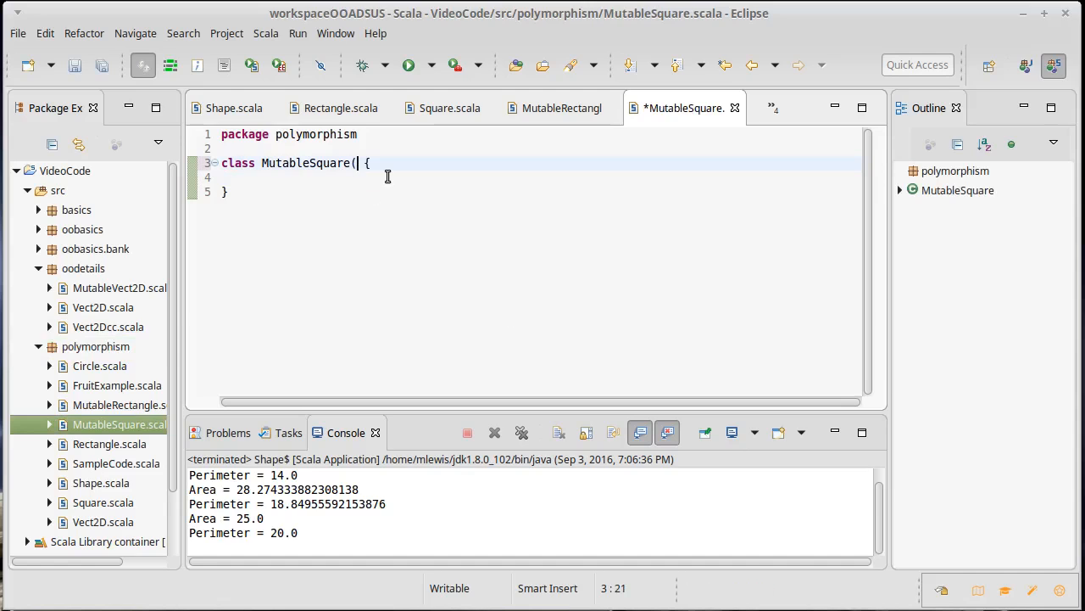
{"action": "type", "text": "_"}
{"action": "key", "text": "BackSpace"}
{"action": "type", "text": "pr"}
{"action": "type", "text": "ivate var "}
{"action": "type", "text": "_length"}
{"action": "type", "text": ": Doub"}
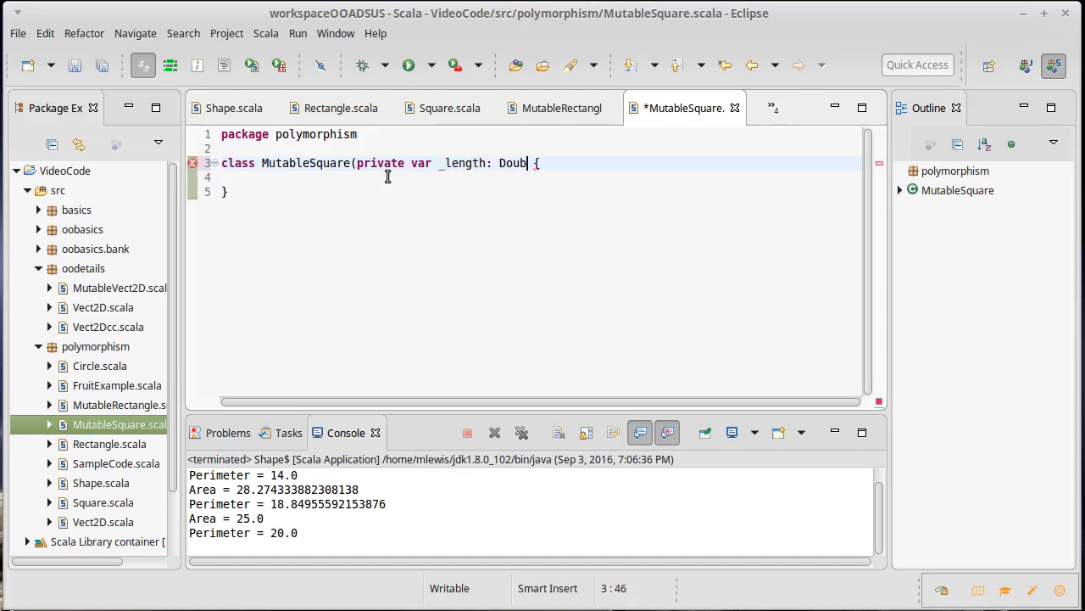
{"action": "type", "text": "le)"}
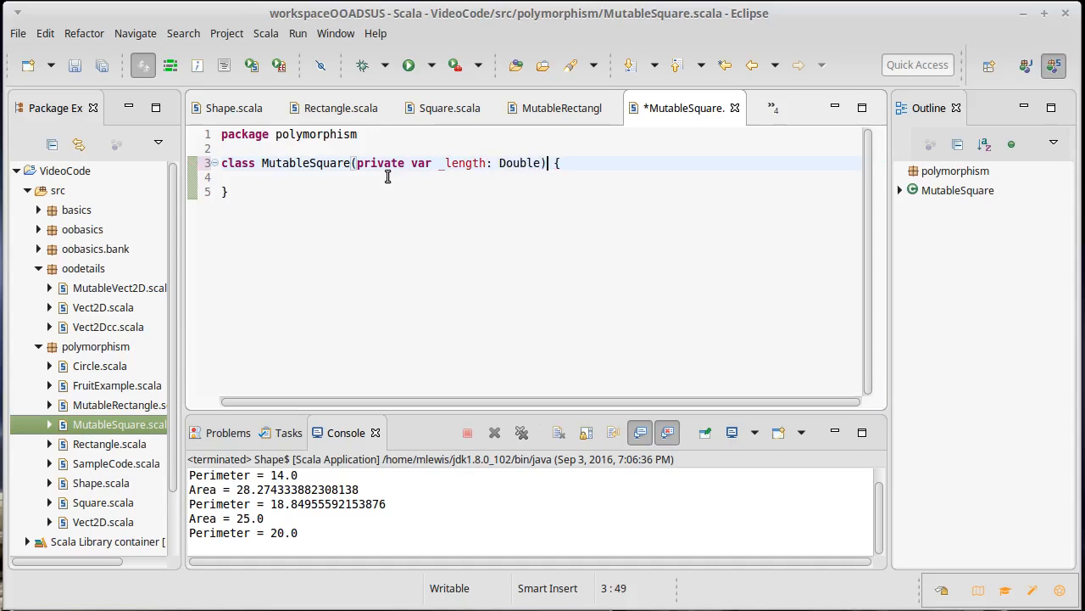
{"action": "type", "text": " extends "}
{"action": "type", "text": "MutableRe "}
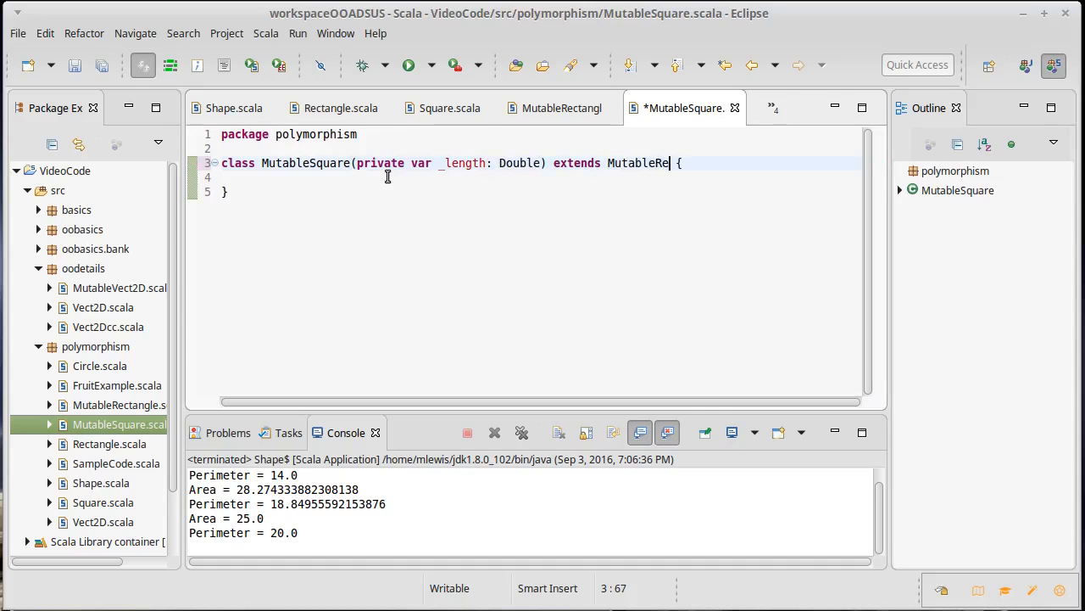
{"action": "type", "text": "ctangle(_"}
{"action": "type", "text": "length, "}
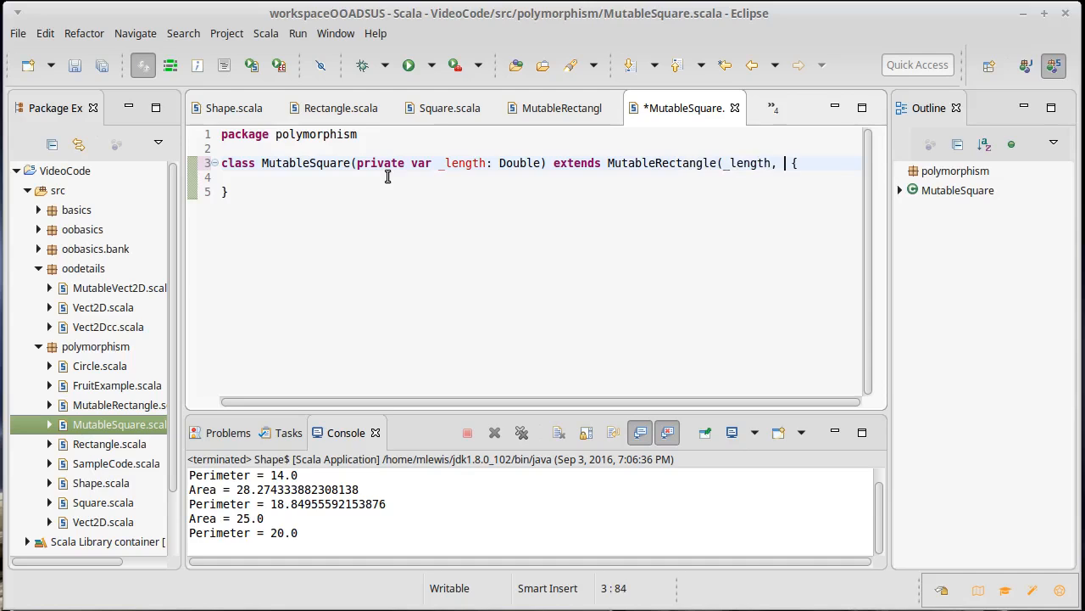
{"action": "type", "text": "_length"}
{"action": "type", "text": ")"}
{"action": "key", "text": "ctrl+s"}
Compare with the Square class, revisit MutableSquare's empty body, then return to Shape.scala
{"action": "left_click", "coordinate": [437, 115]}
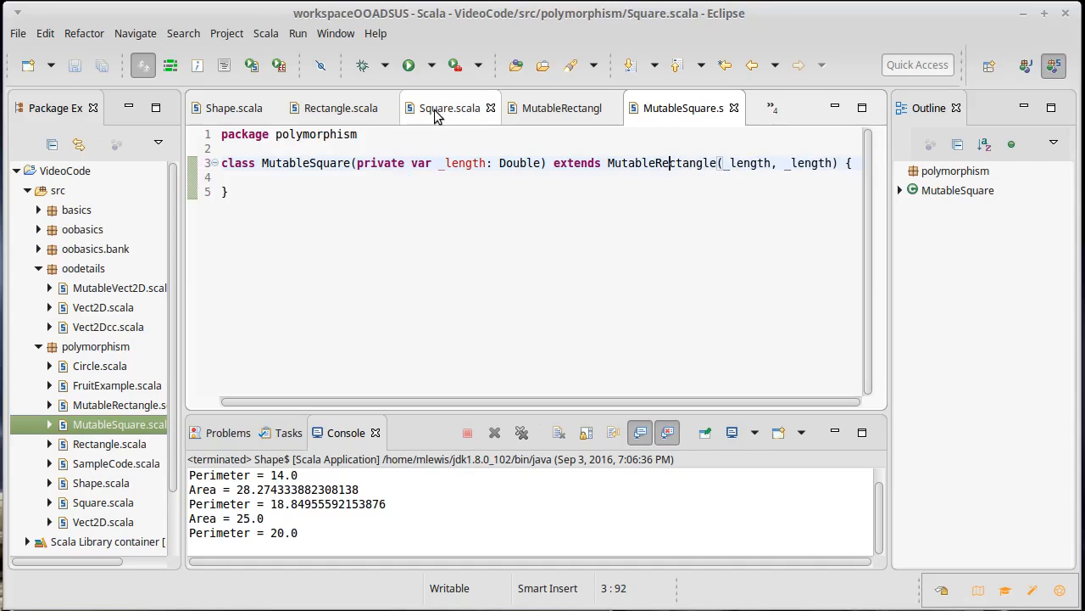
{"action": "left_click", "coordinate": [684, 108]}
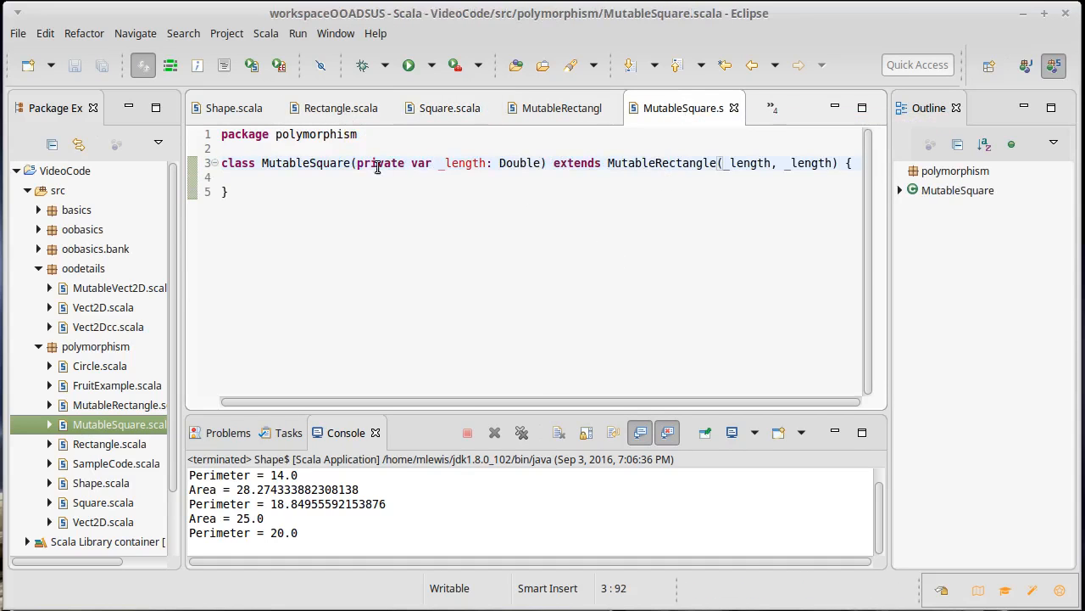
{"action": "left_click", "coordinate": [434, 163]}
{"action": "left_click", "coordinate": [360, 180]}
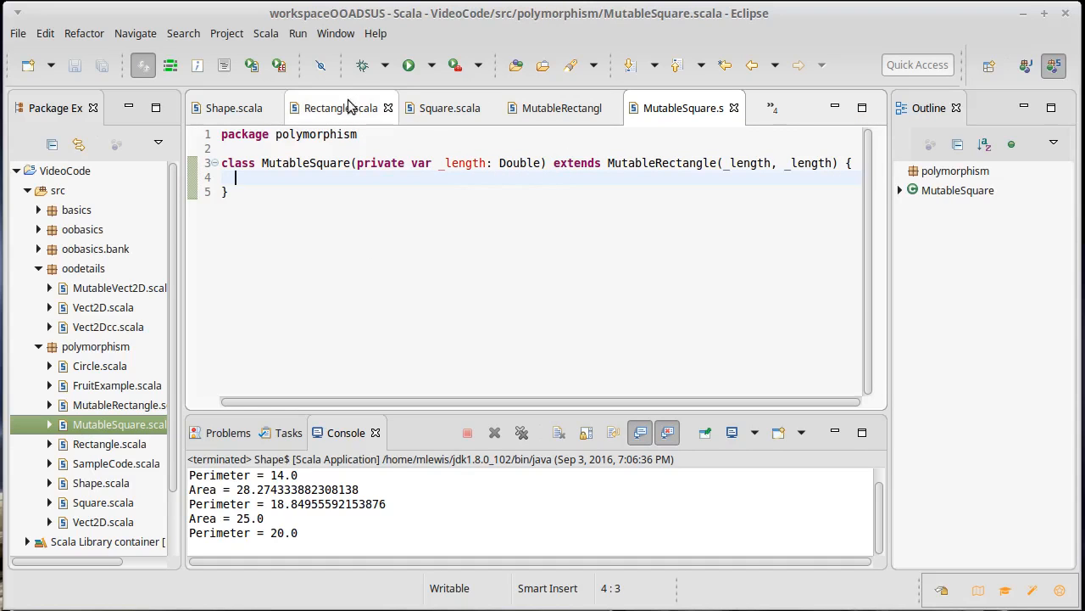
{"action": "left_click", "coordinate": [234, 107]}
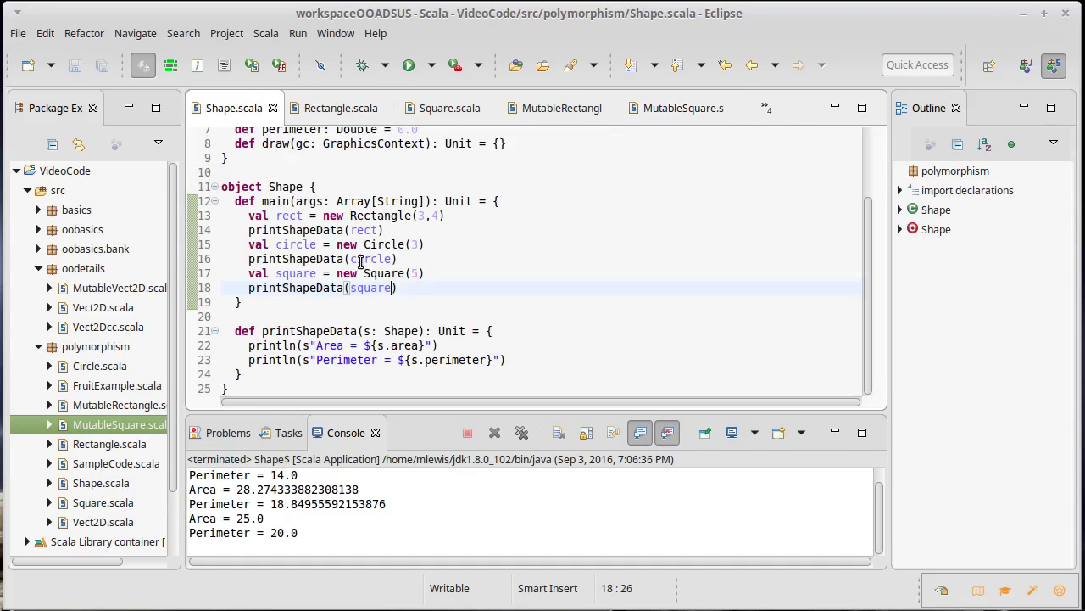
Add val square2 = new MutableSquare(5) to main after printShapeData(square) and save
{"action": "left_click", "coordinate": [431, 288]}
{"action": "key", "text": "Return"}
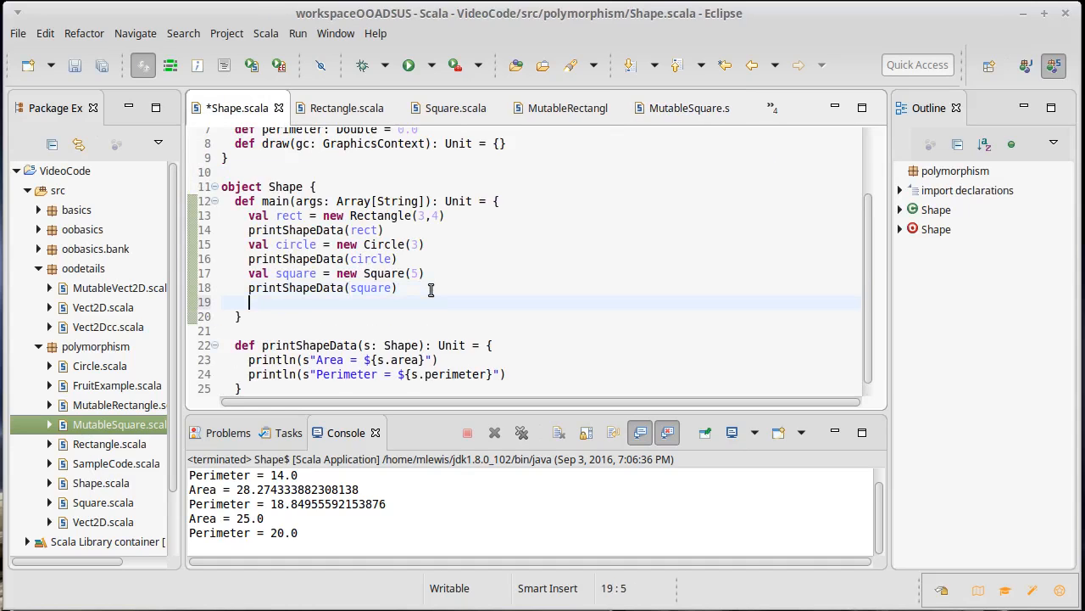
{"action": "type", "text": "val square"}
{"action": "type", "text": "2 "}
{"action": "type", "text": "= new "}
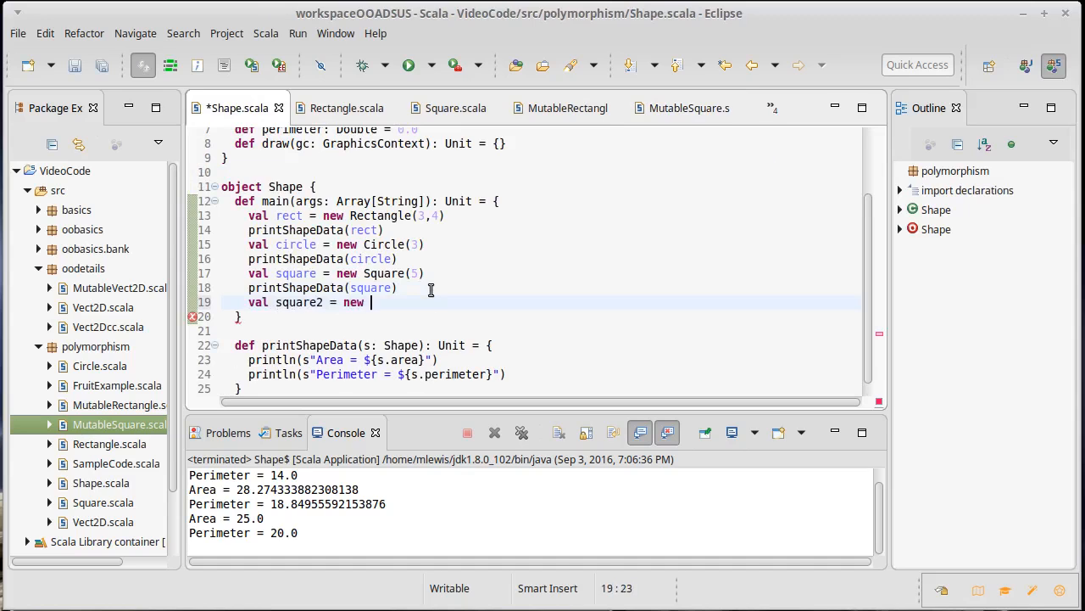
{"action": "type", "text": "MutableSquiare"}
{"action": "key", "text": "BackSpace"}
{"action": "key", "text": "BackSpace"}
{"action": "key", "text": "BackSpace"}
{"action": "key", "text": "BackSpace"}
{"action": "type", "text": "are("}
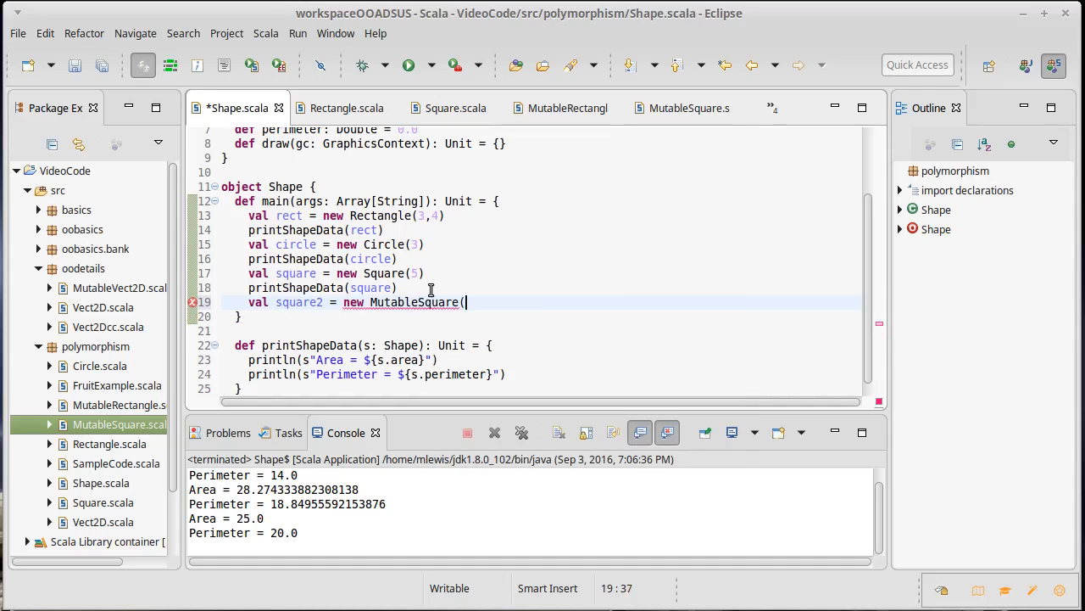
{"action": "type", "text": "5)"}
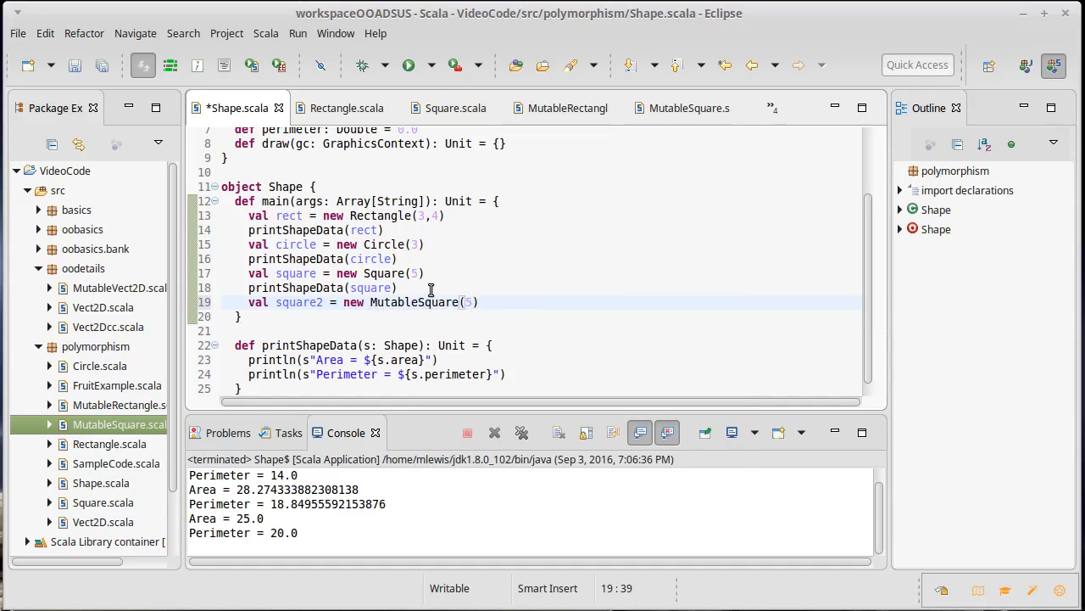
{"action": "key", "text": "ctrl+s"}
Follow it with square2.width = 99 and save Shape.scala
{"action": "key", "text": "Return"}
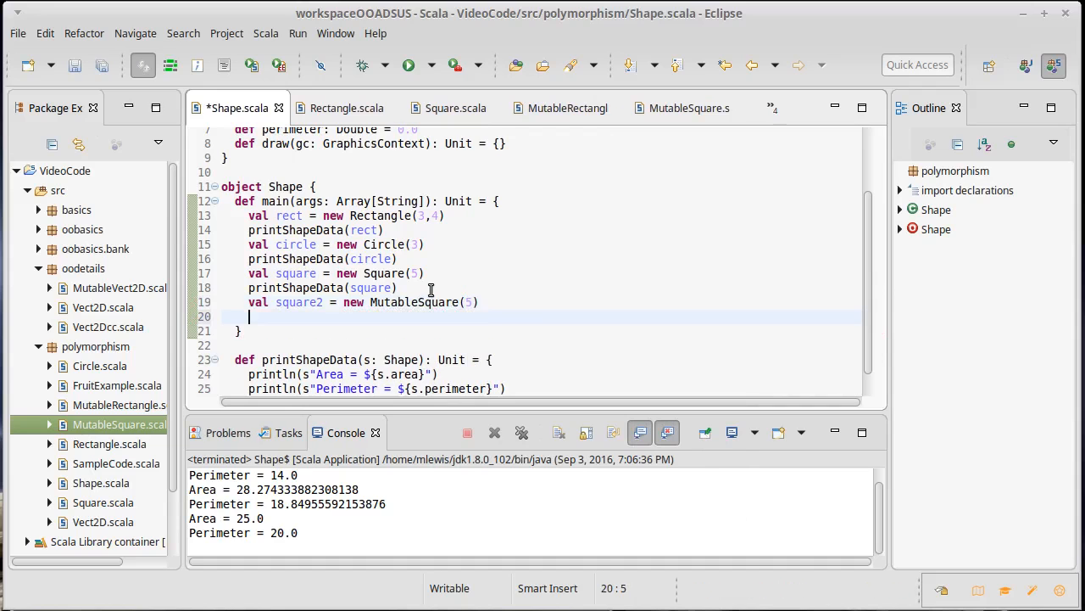
{"action": "type", "text": "square"}
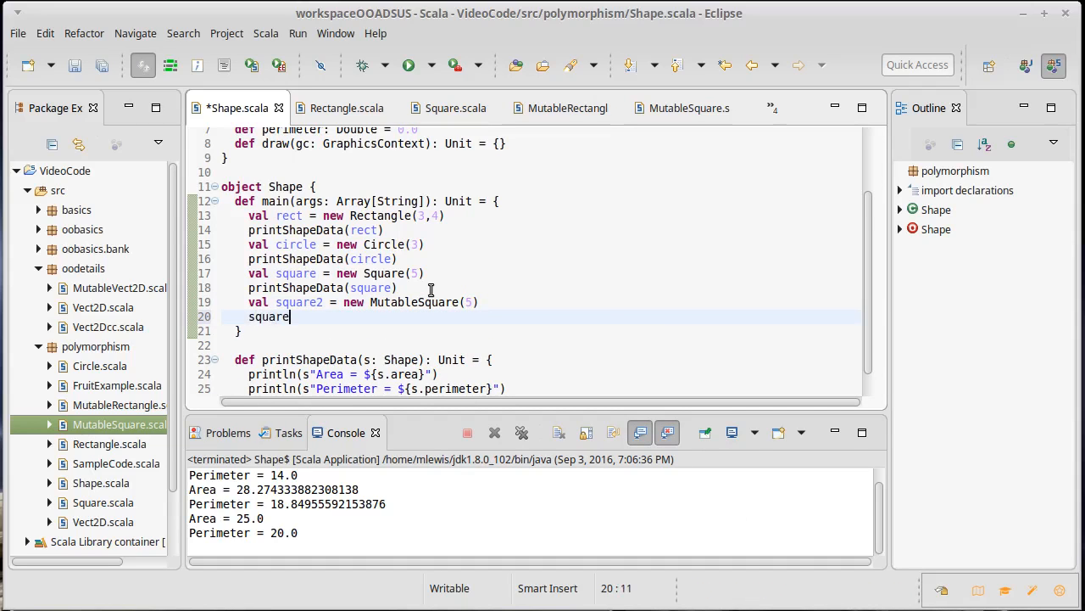
{"action": "type", "text": "2.width"}
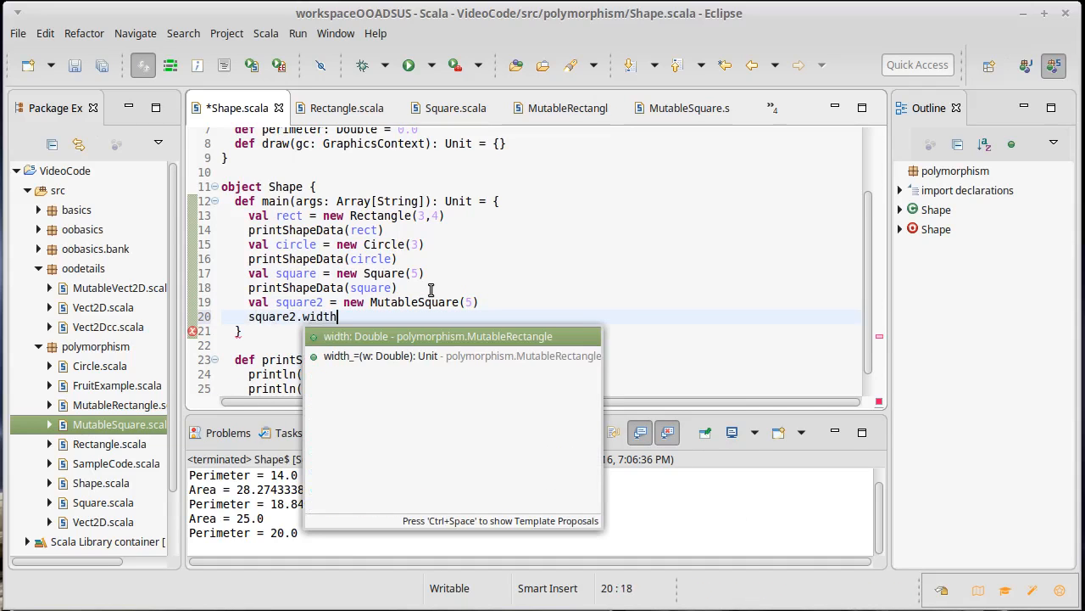
{"action": "type", "text": " = 99"}
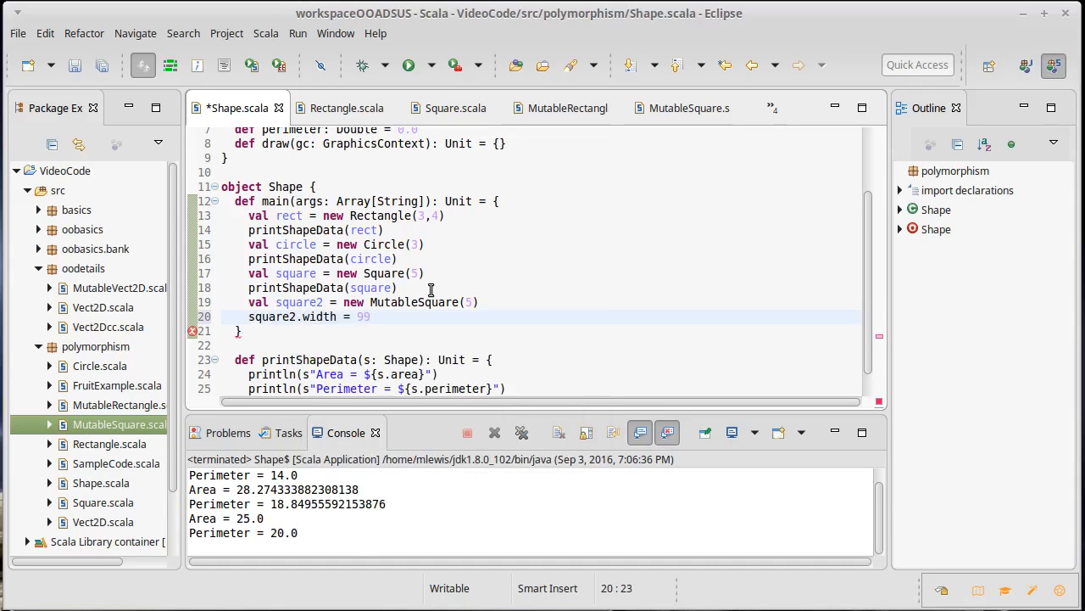
{"action": "key", "text": "ctrl+s"}
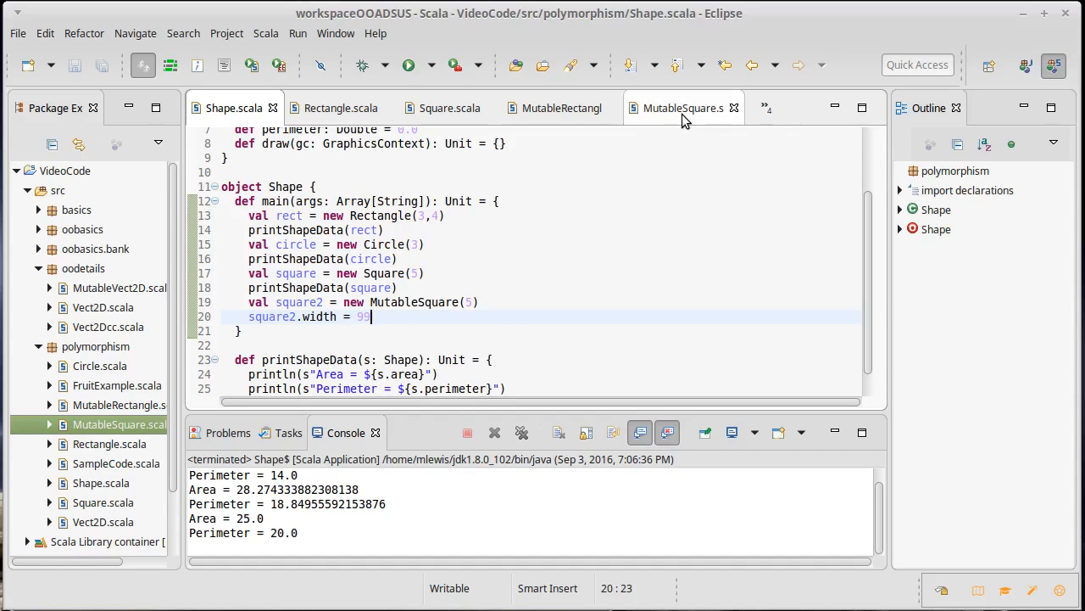
Review Square, Rectangle and MutableRectangle sources, highlighting the width_= and height_= setters
{"action": "left_click", "coordinate": [432, 113]}
{"action": "left_click", "coordinate": [341, 108]}
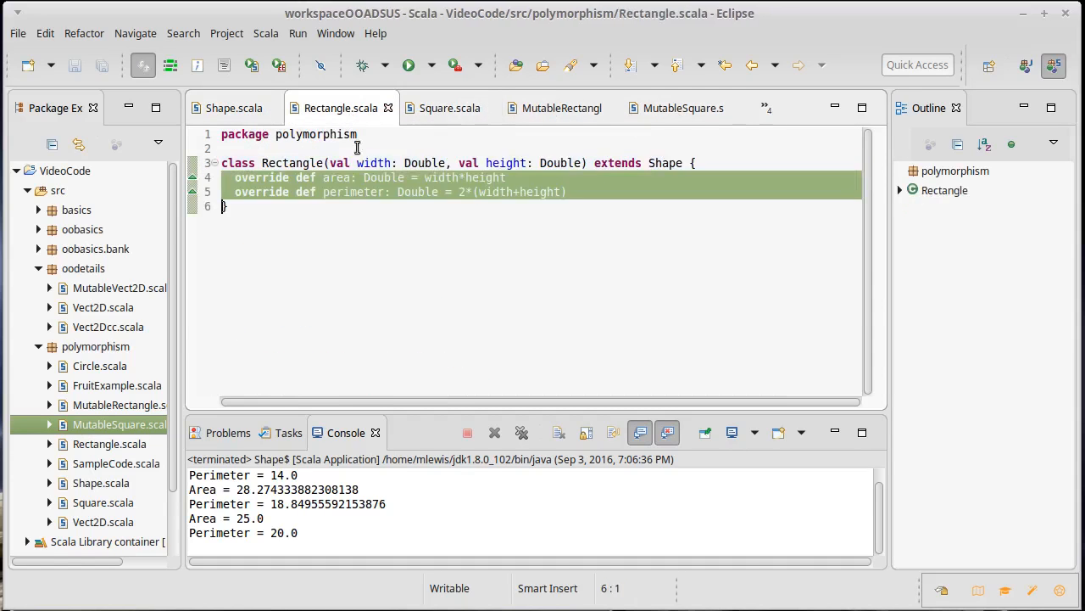
{"action": "left_click", "coordinate": [377, 197]}
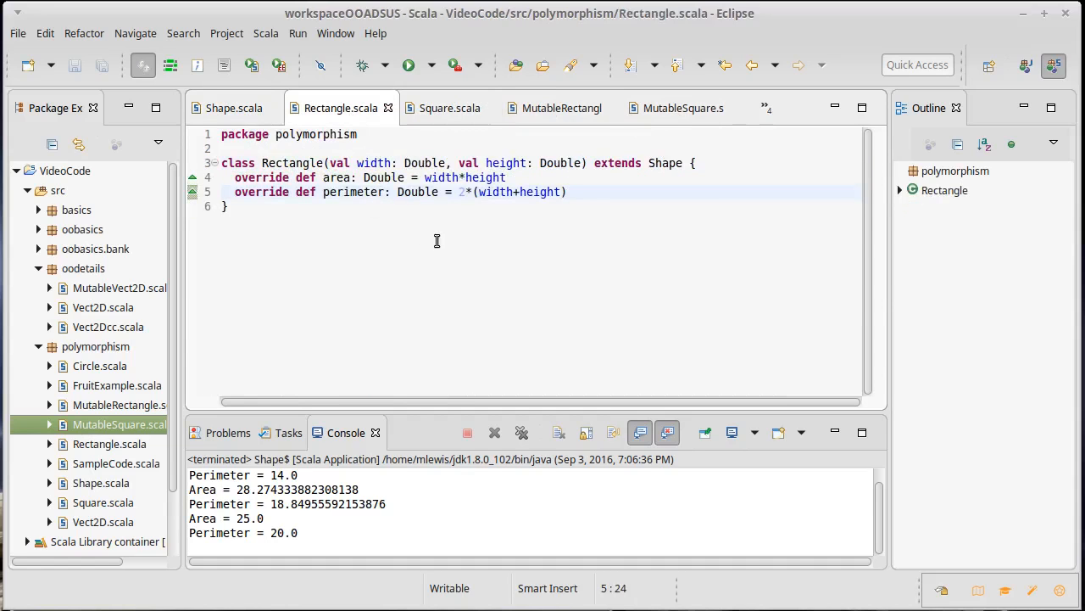
{"action": "left_click", "coordinate": [559, 108]}
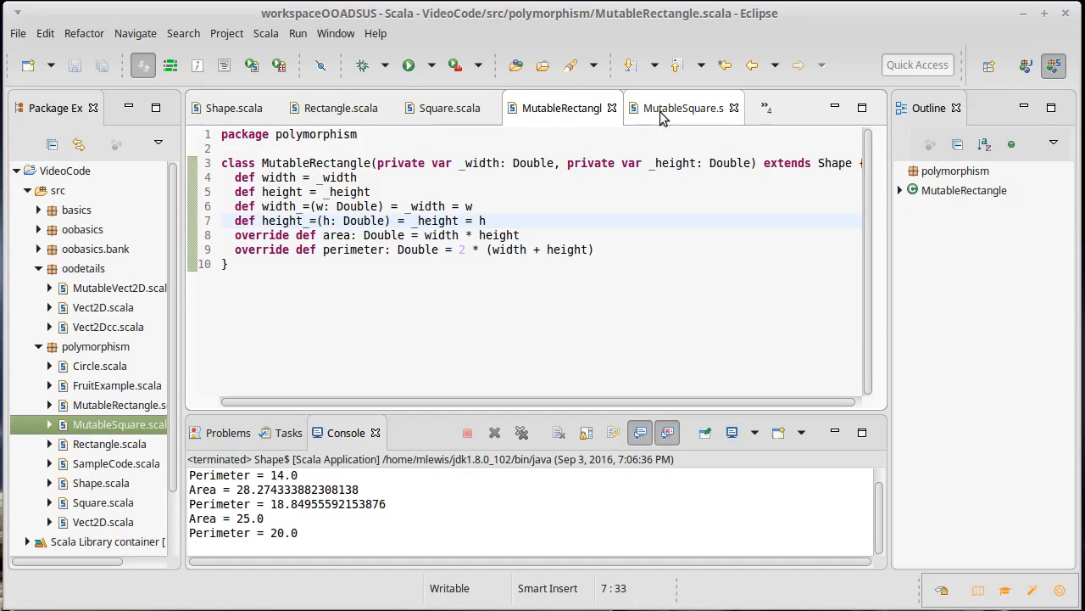
{"action": "left_click_drag", "start_coordinate": [235, 206], "coordinate": [515, 221]}
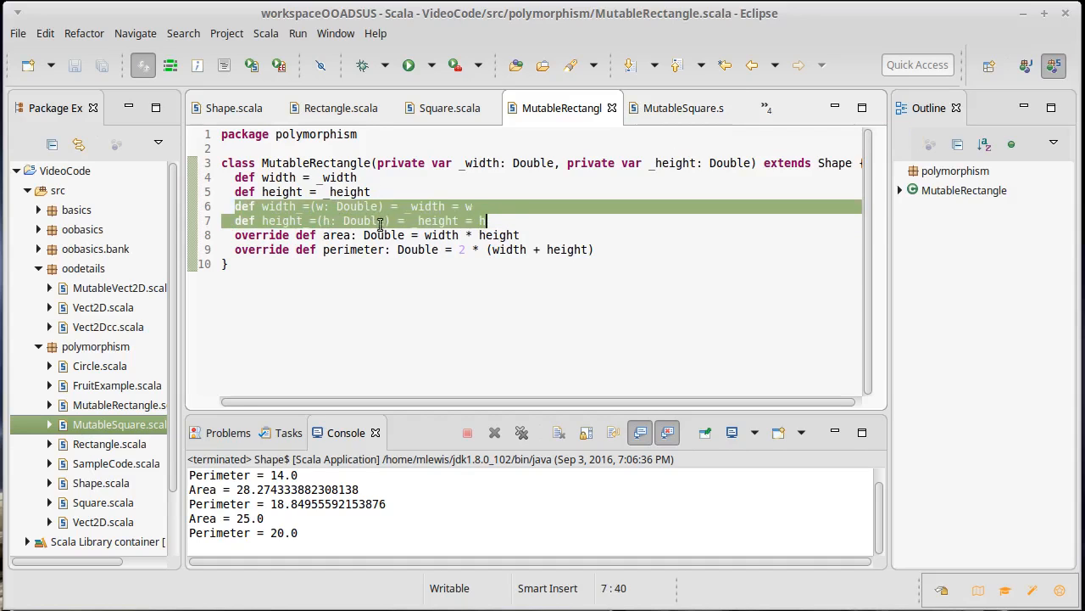
Check MutableSquare's empty body, then select MutableRectangle's whole width_= setter line
{"action": "left_click", "coordinate": [683, 108]}
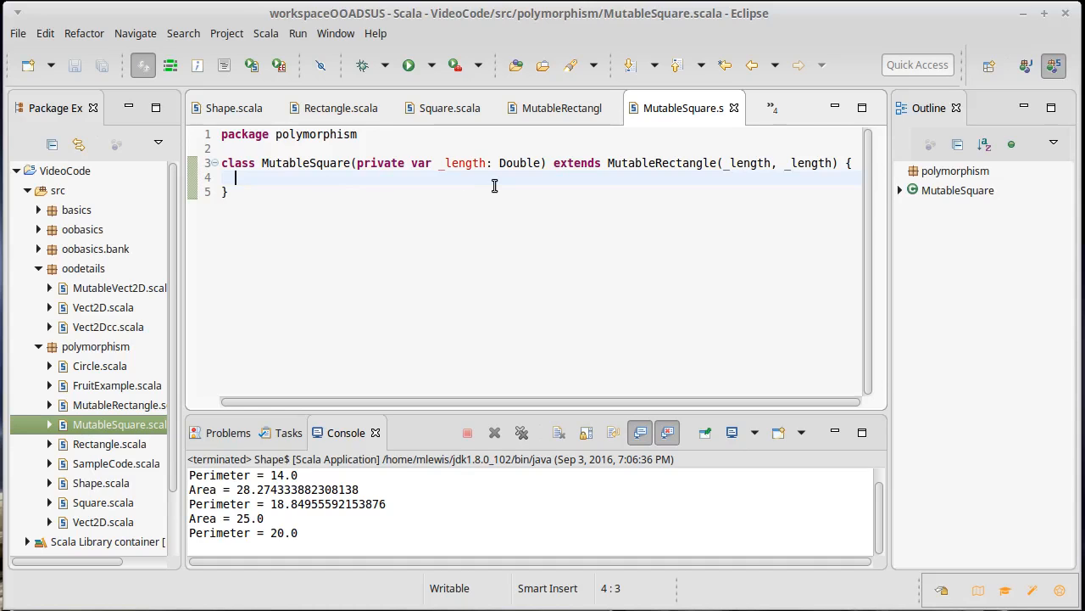
{"action": "left_click", "coordinate": [561, 108]}
{"action": "left_click", "coordinate": [271, 208]}
{"action": "left_click_drag", "start_coordinate": [235, 206], "coordinate": [556, 204]}
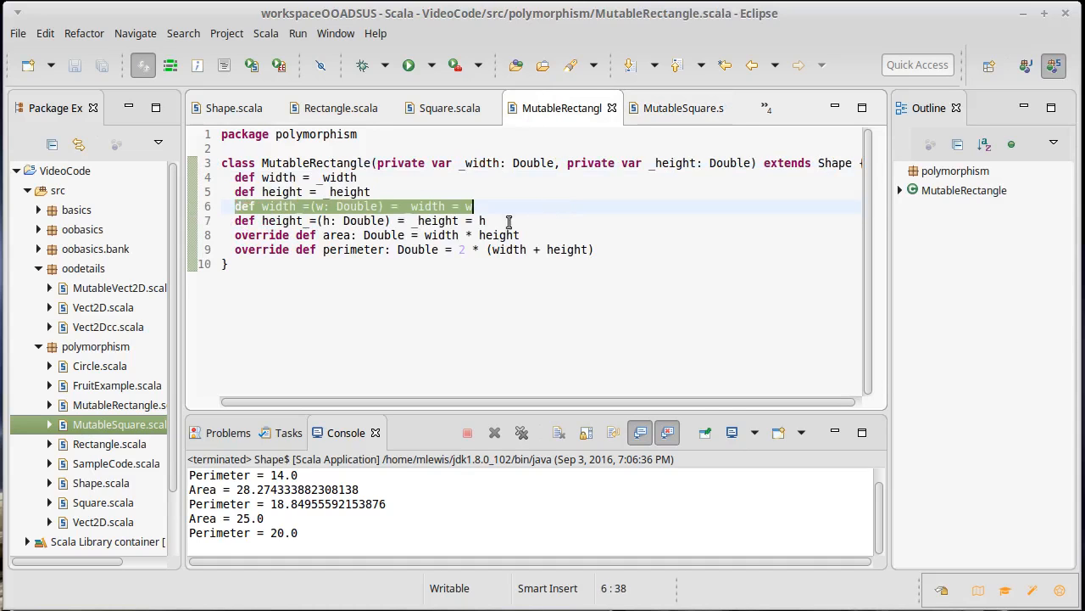
Copy the width_= setter into MutableSquare's body, prefix it with override, and save
{"action": "key", "text": "ctrl+c"}
{"action": "left_click", "coordinate": [683, 108]}
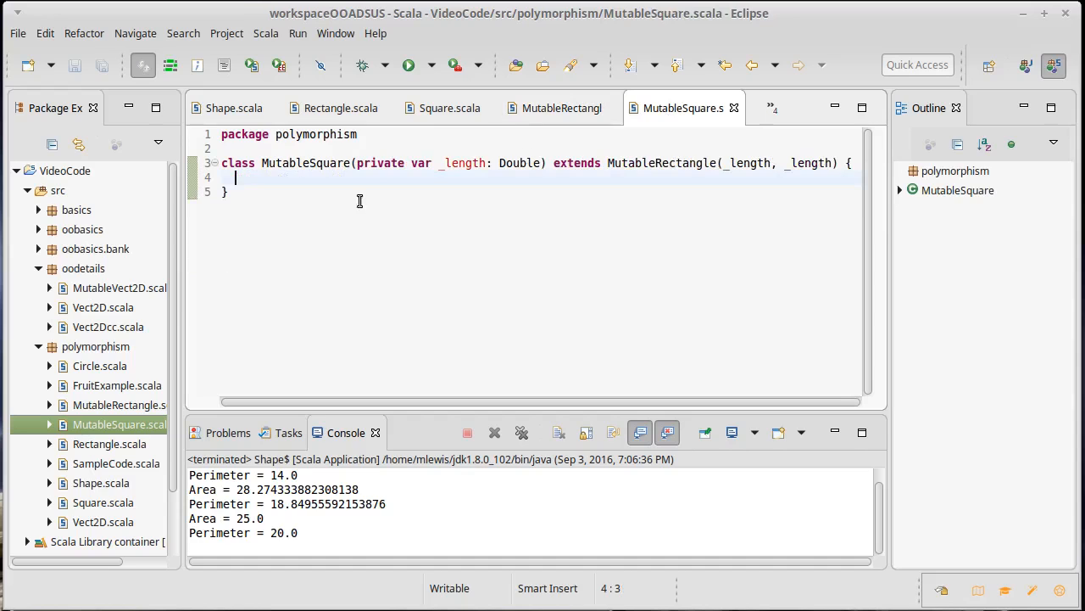
{"action": "key", "text": "ctrl+v"}
{"action": "left_click", "coordinate": [236, 177]}
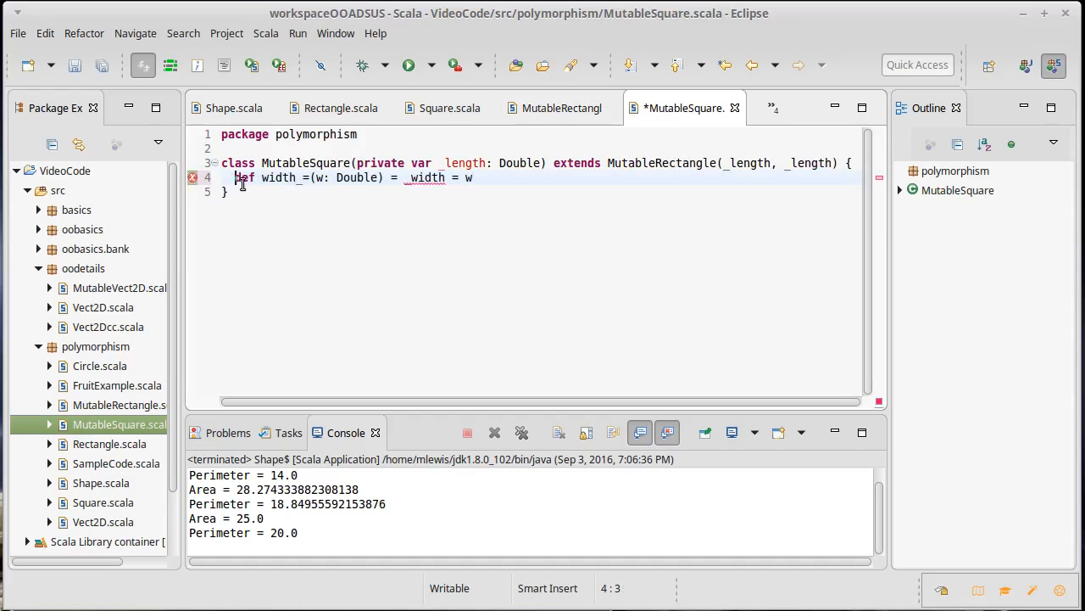
{"action": "type", "text": "override"}
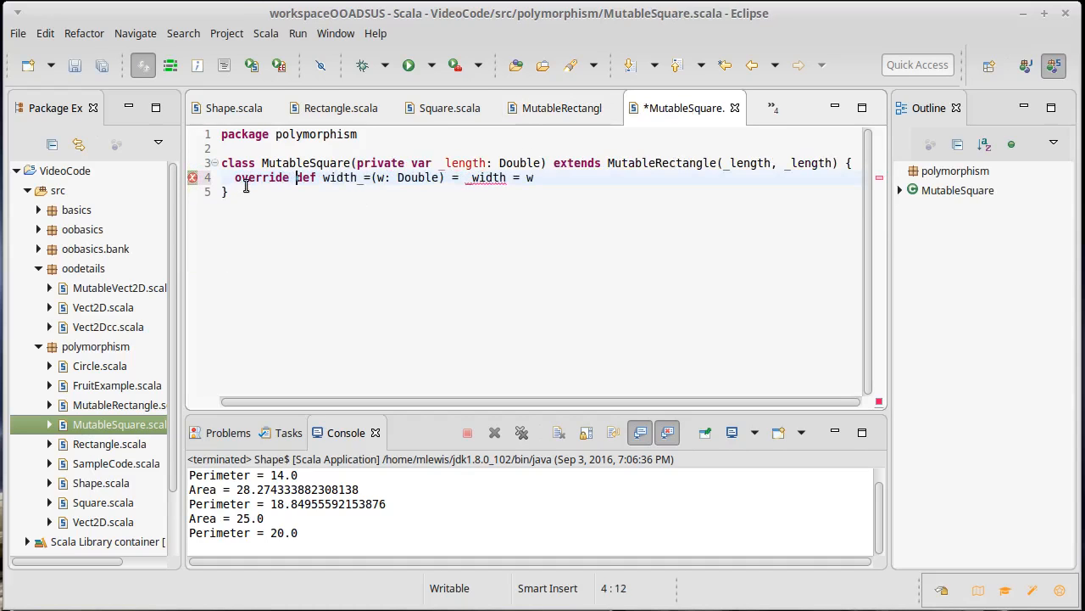
{"action": "key", "text": "ctrl+s"}
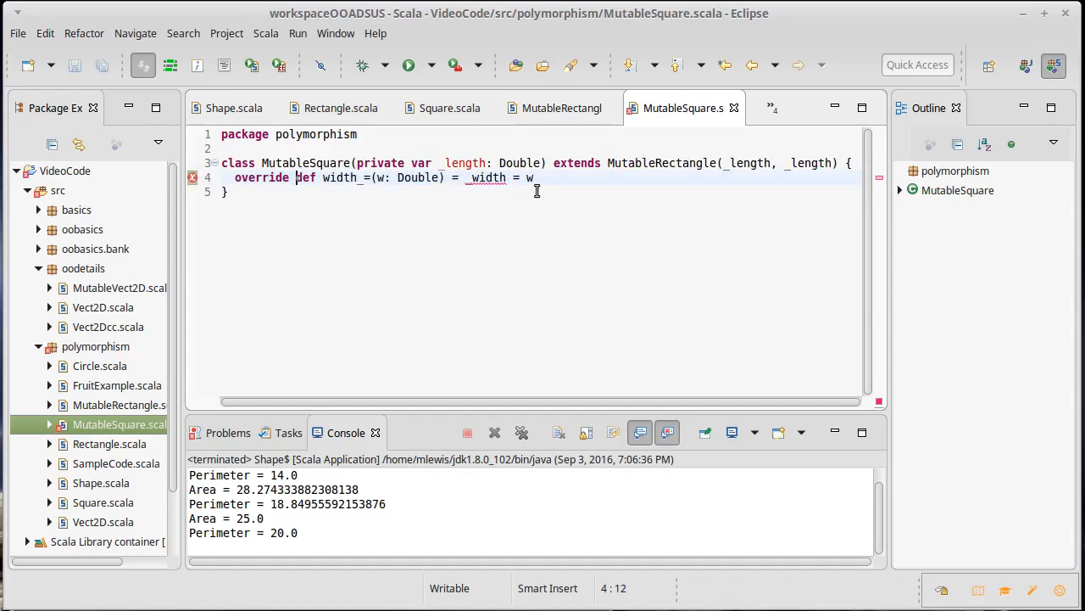
Wrap the setter body in braces assigning _width = w and _height = w, and save
{"action": "left_click", "coordinate": [466, 179]}
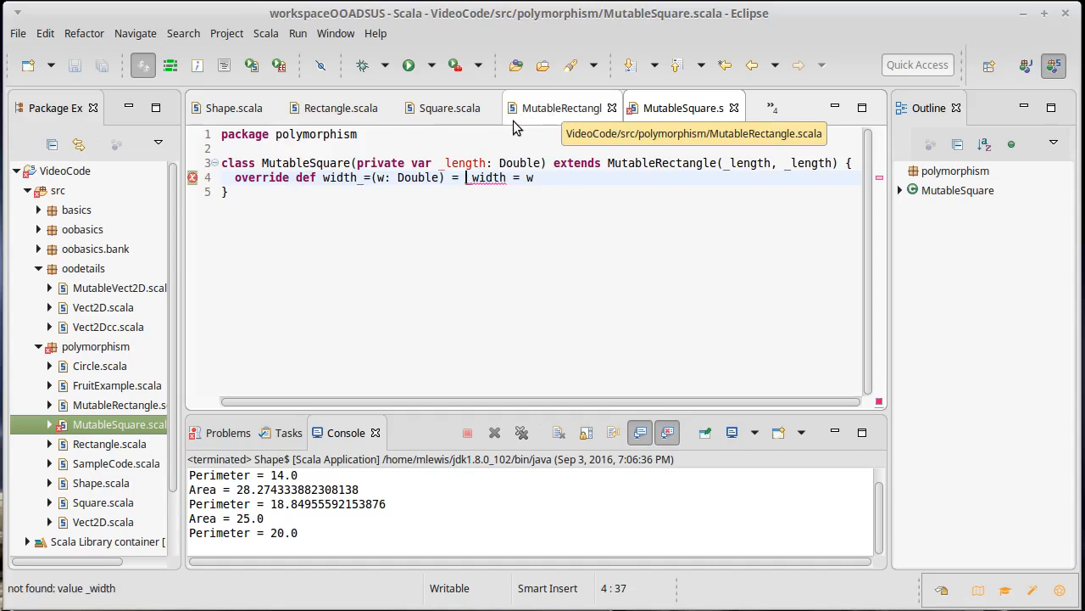
{"action": "left_click", "coordinate": [560, 111]}
{"action": "left_click", "coordinate": [670, 108]}
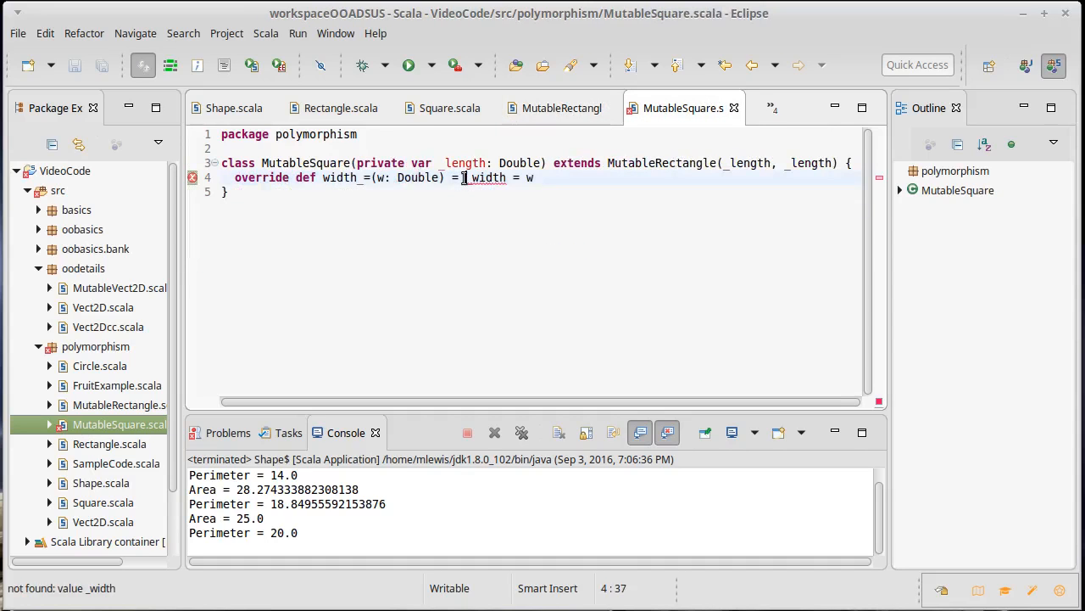
{"action": "type", "text": "{"}
{"action": "key", "text": "Return"}
{"action": "key", "text": "End"}
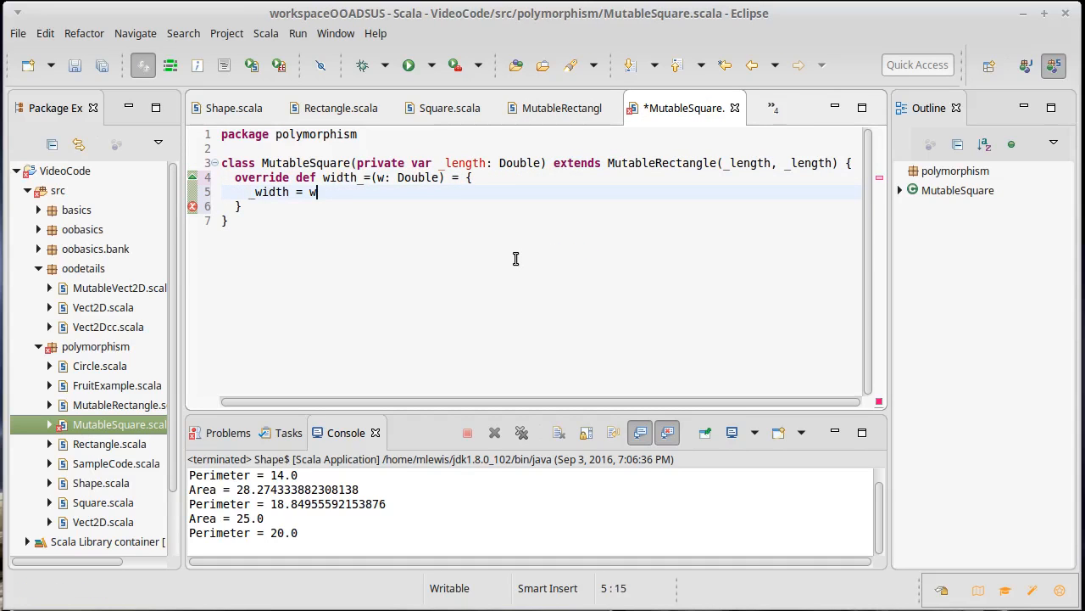
{"action": "key", "text": "Return"}
{"action": "type", "text": "_height = "}
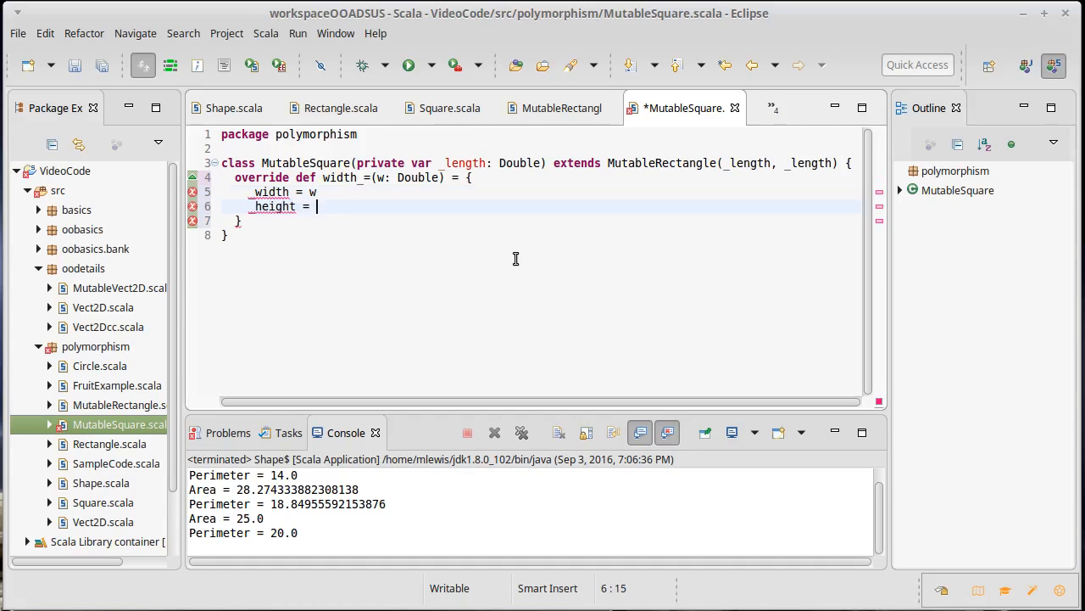
{"action": "type", "text": "w"}
{"action": "key", "text": "ctrl+s"}
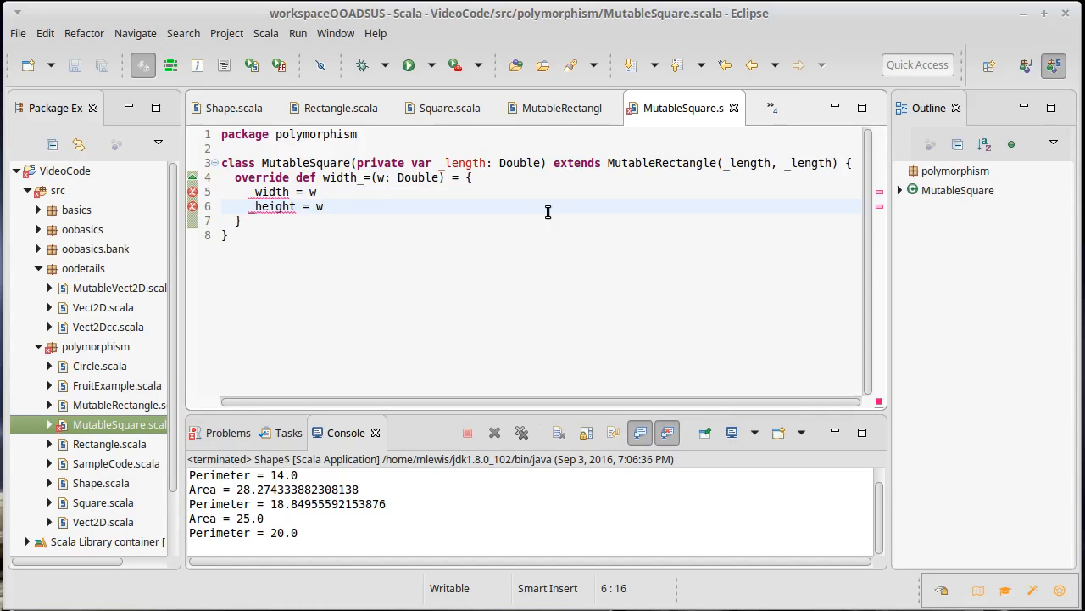
{"action": "left_click", "coordinate": [244, 111]}
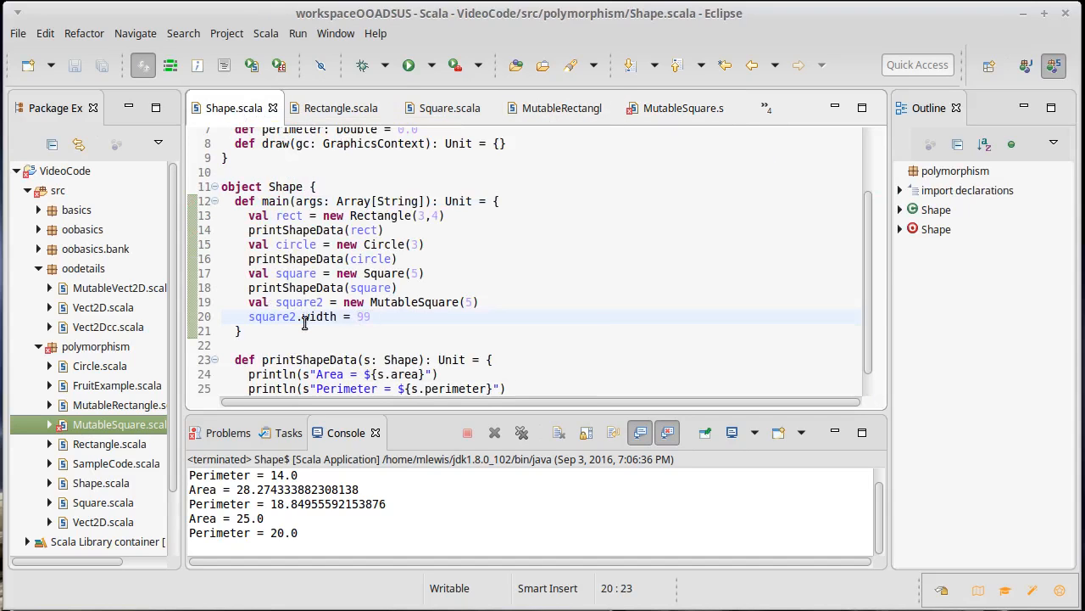
{"action": "left_click_drag", "start_coordinate": [307, 317], "coordinate": [344, 316]}
{"action": "left_click", "coordinate": [343, 317]}
{"action": "left_click", "coordinate": [683, 108]}
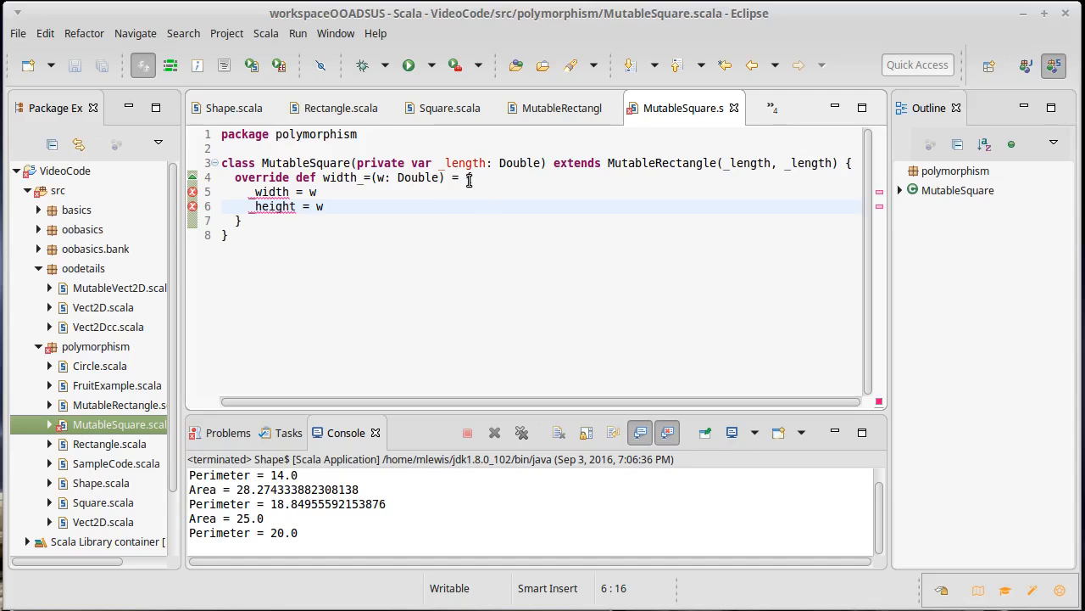
{"action": "left_click", "coordinate": [560, 108]}
{"action": "left_click", "coordinate": [548, 217]}
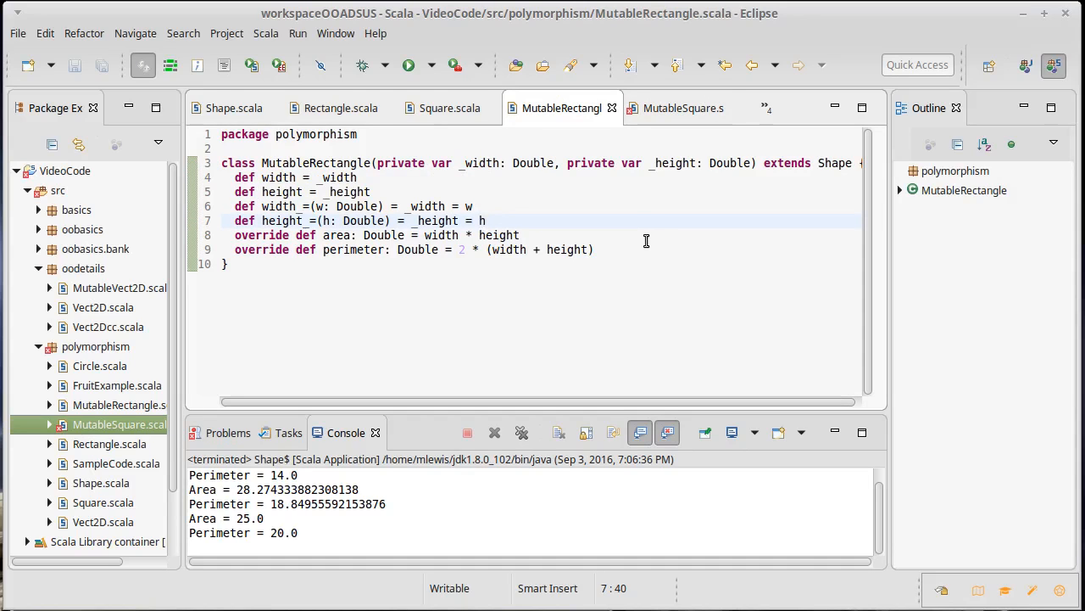
{"action": "left_click", "coordinate": [679, 107]}
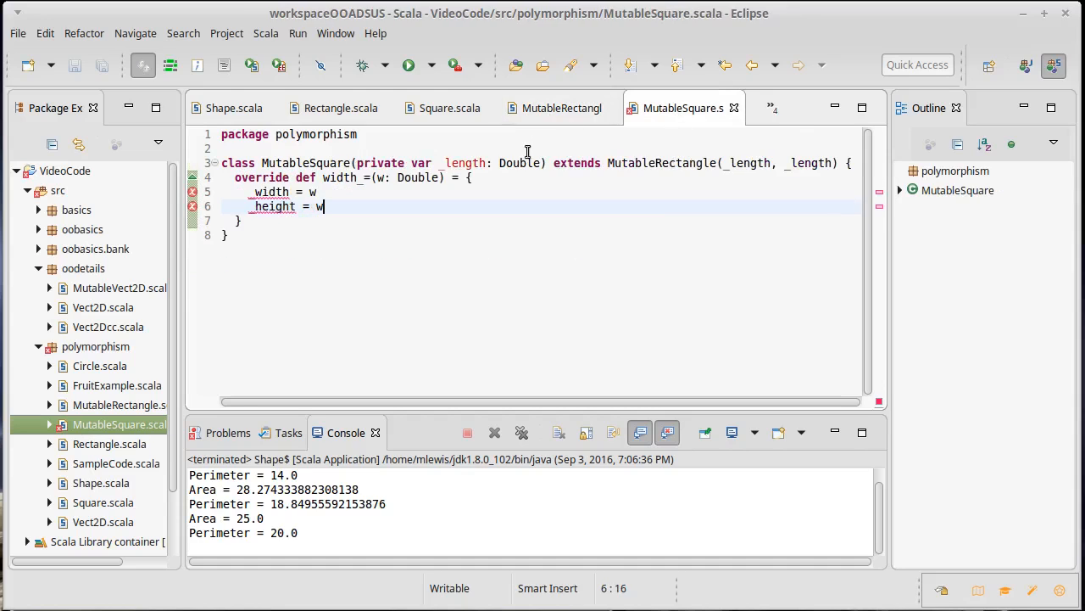
{"action": "double_click", "coordinate": [609, 163]}
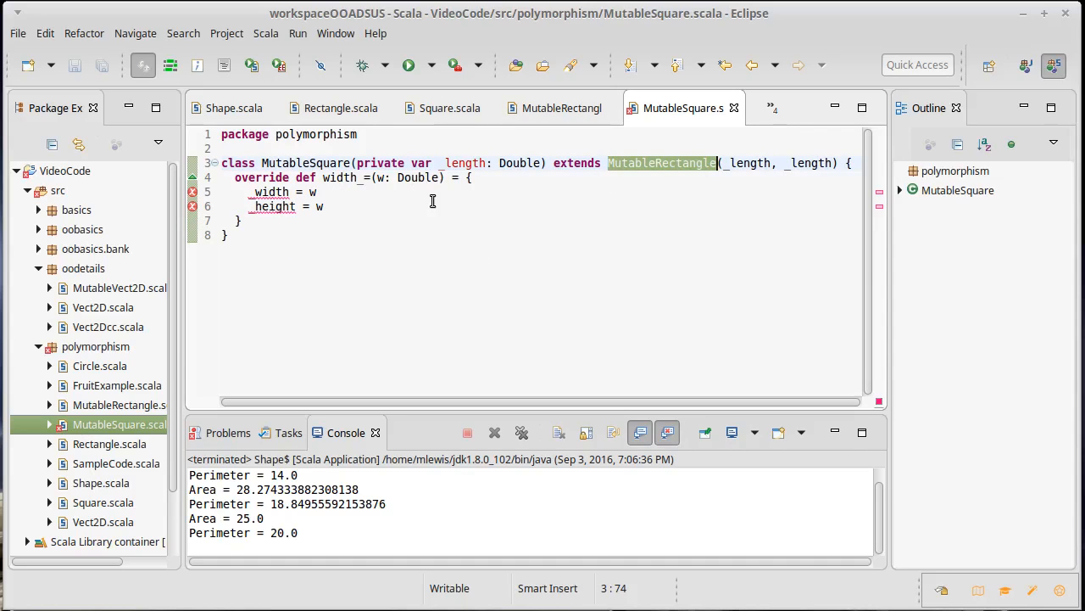
{"action": "left_click", "coordinate": [359, 219]}
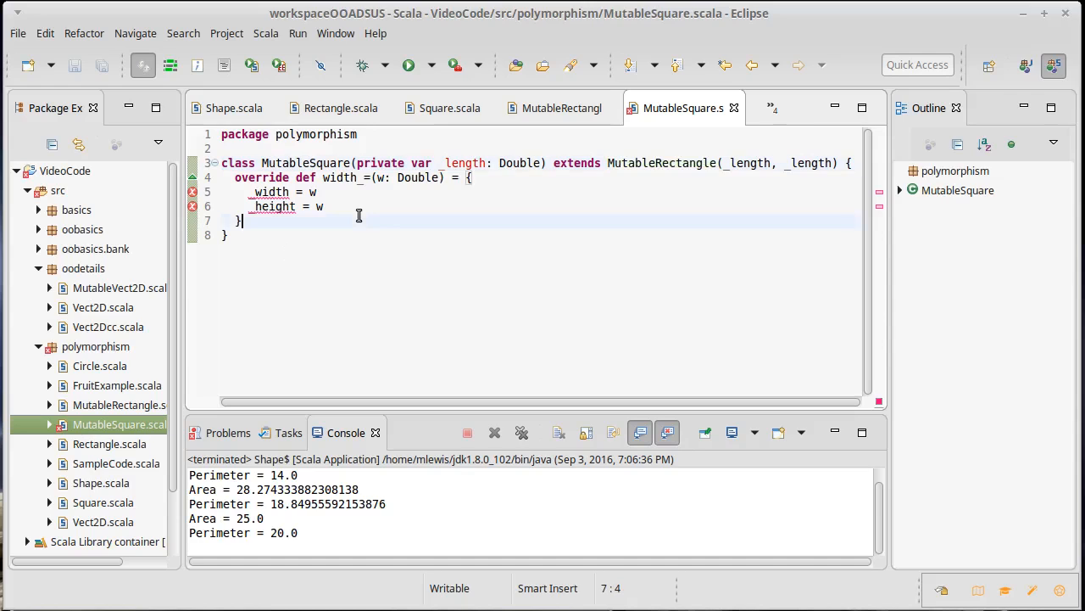